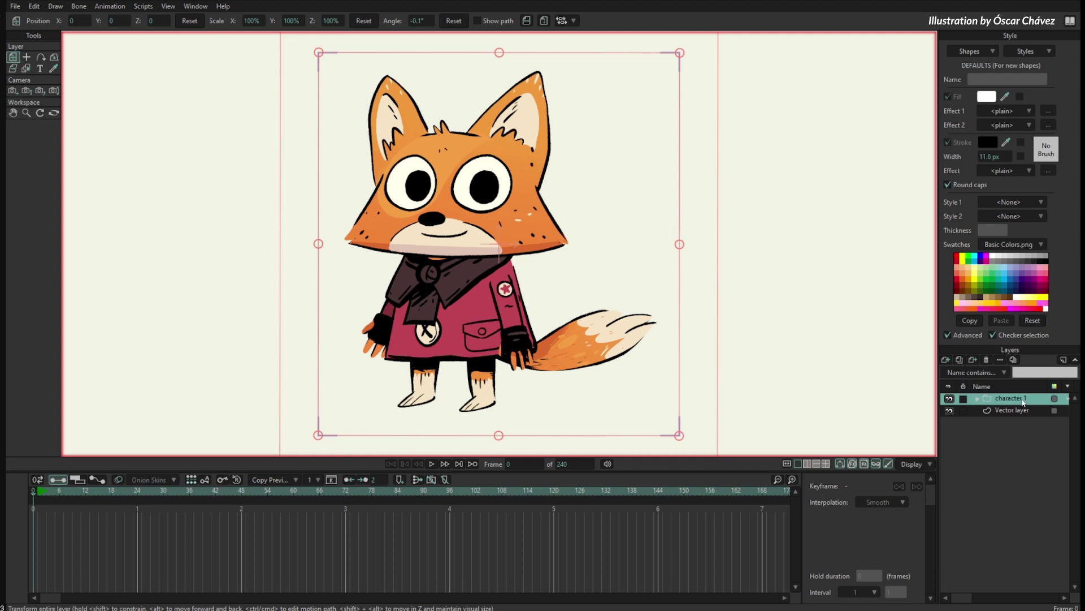
Duplicate the character 1 group as character 2 and move the copy horizontally by about -3.78 so the two foxes stand side by side.
{"action": "left_click", "coordinate": [960, 360]}
{"action": "scroll", "coordinate": [770, 258], "scroll_direction": "down", "scroll_amount": 3}
{"action": "left_click_drag", "start_coordinate": [666, 318], "coordinate": [210, 318]}
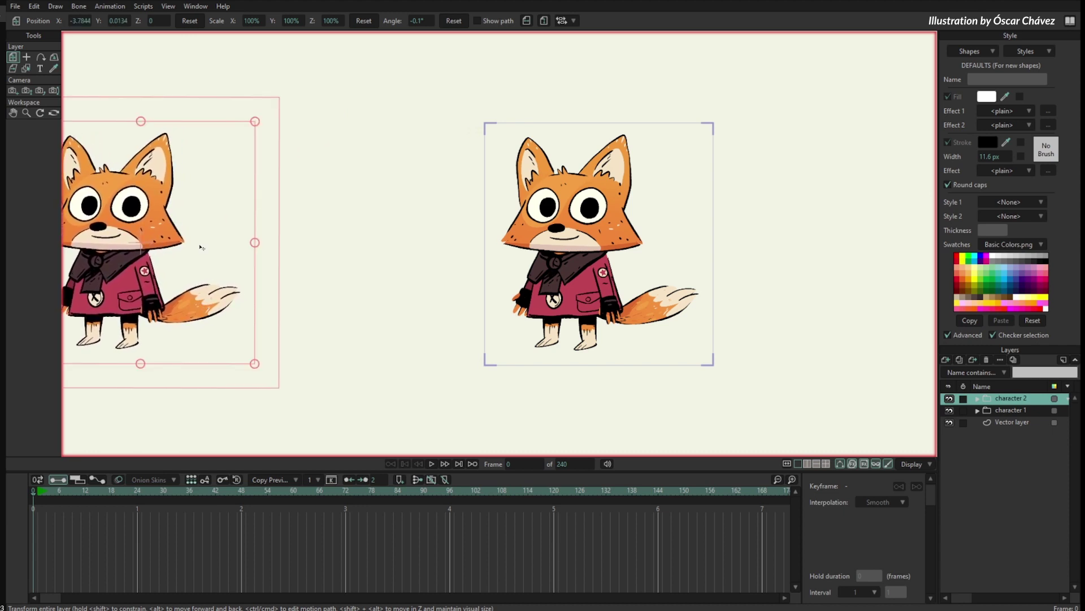
{"action": "left_click_drag", "start_coordinate": [651, 264], "coordinate": [665, 268]}
Lower the opacity of the character 1 group to 12% so it serves as a faded tracing guide.
{"action": "left_click", "coordinate": [1015, 410]}
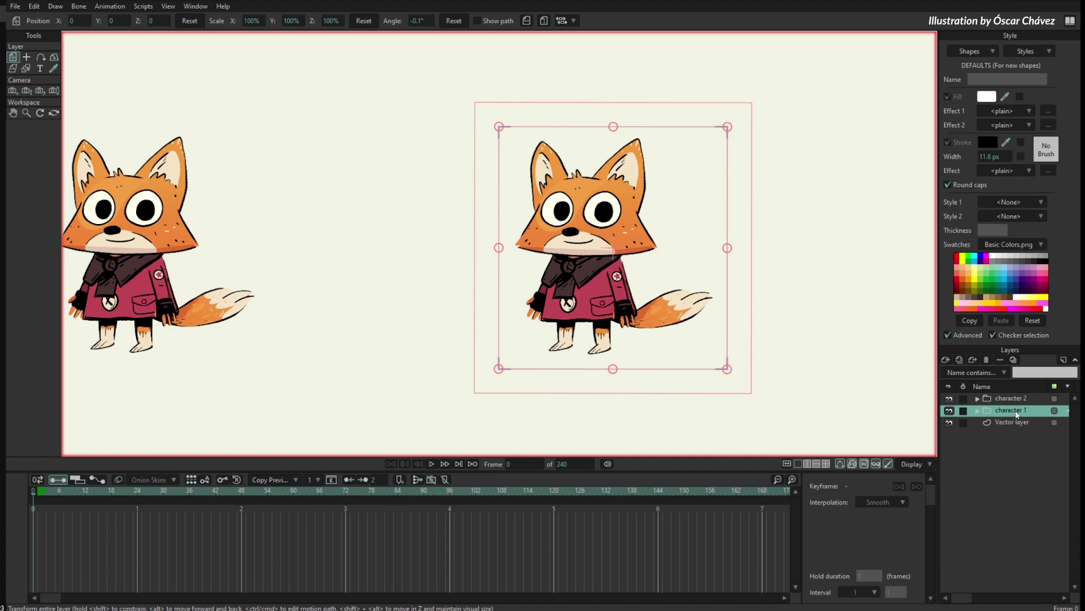
{"action": "double_click", "coordinate": [1017, 413]}
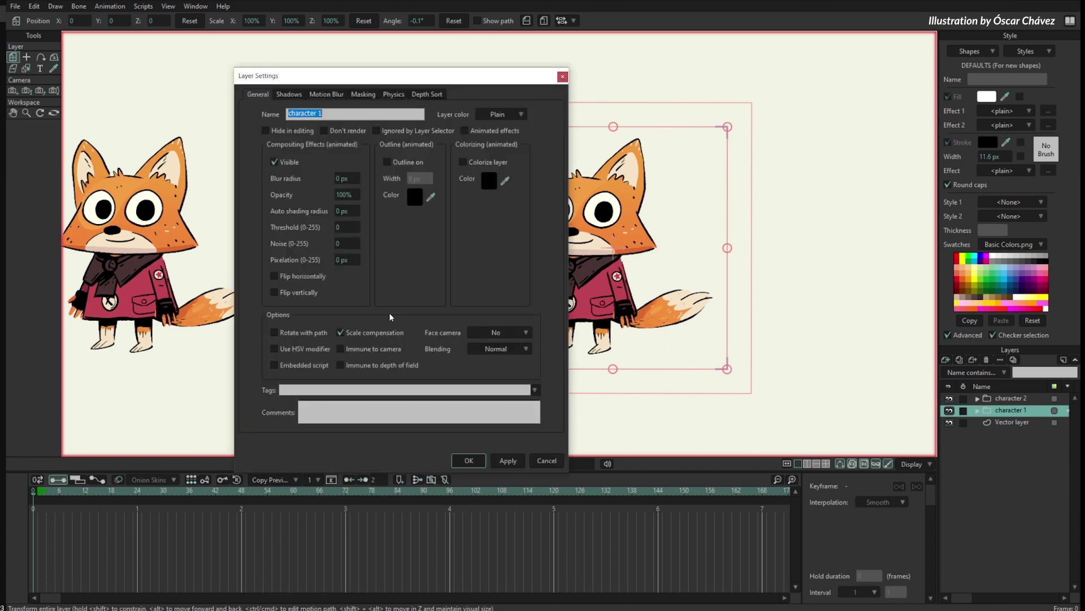
{"action": "left_click_drag", "start_coordinate": [352, 196], "coordinate": [206, 215]}
{"action": "left_click_drag", "start_coordinate": [350, 196], "coordinate": [268, 221]}
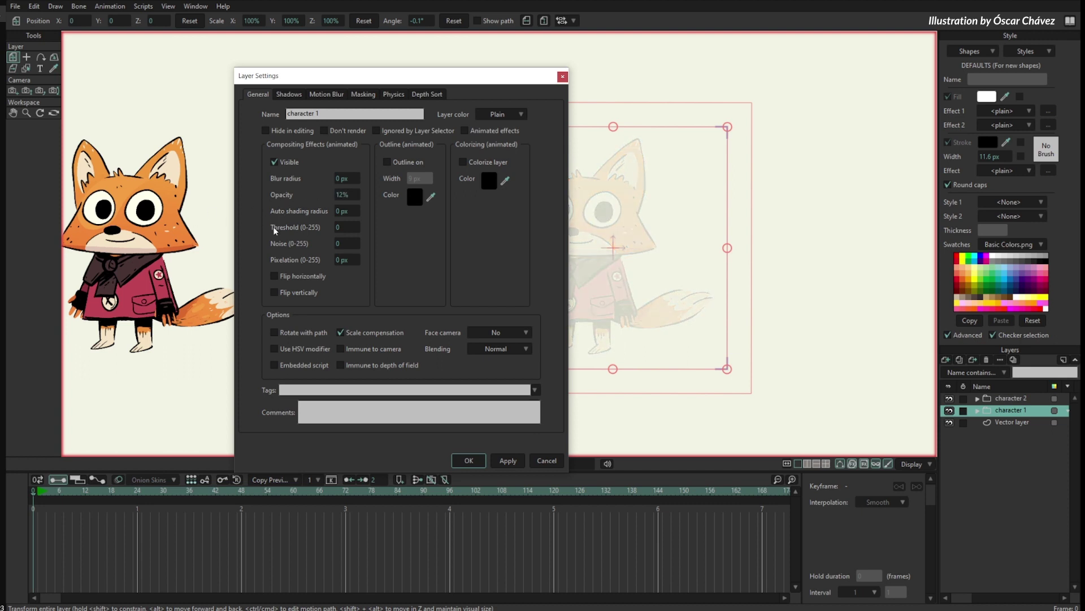
{"action": "left_click", "coordinate": [469, 461]}
Split the workspace into two side-by-side views, with the coloured fox in a narrow view and the faded fox's head enlarged in the wide one.
{"action": "left_click_drag", "start_coordinate": [689, 293], "coordinate": [734, 283]}
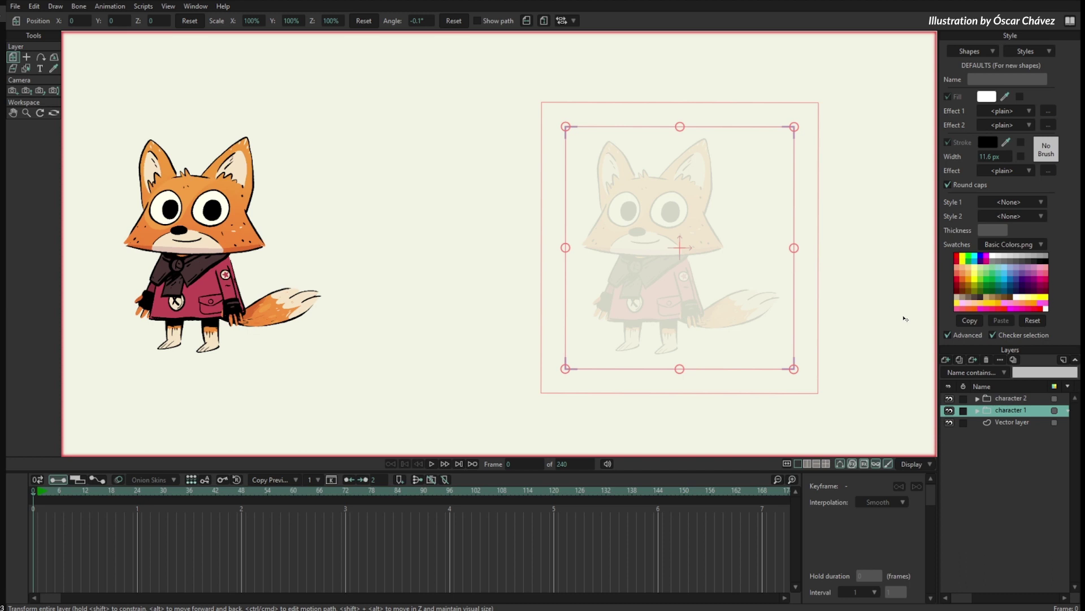
{"action": "left_click", "coordinate": [807, 464]}
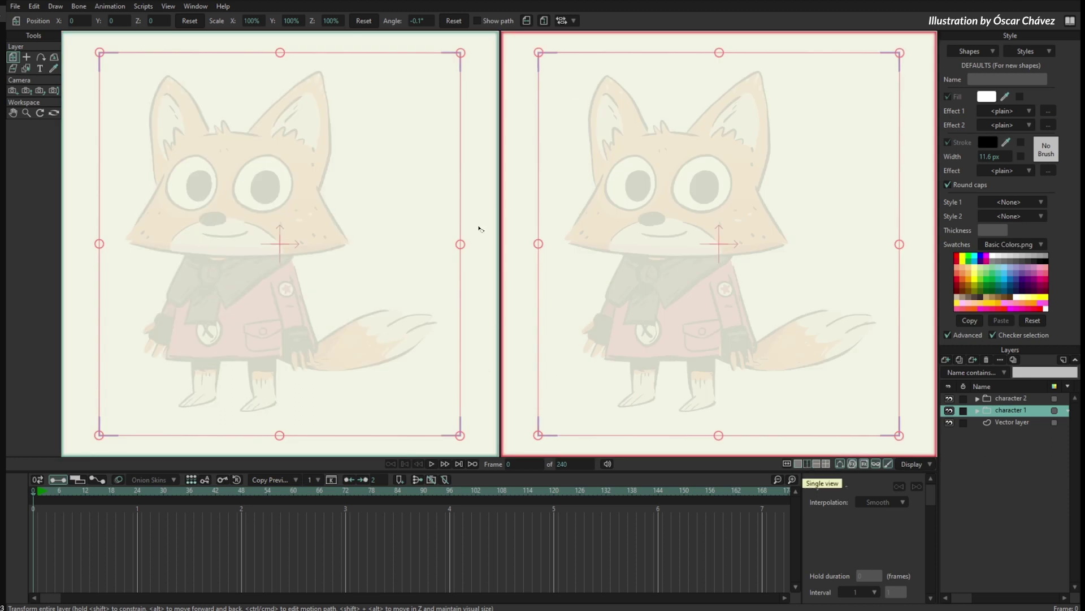
{"action": "left_click_drag", "start_coordinate": [150, 286], "coordinate": [811, 278]}
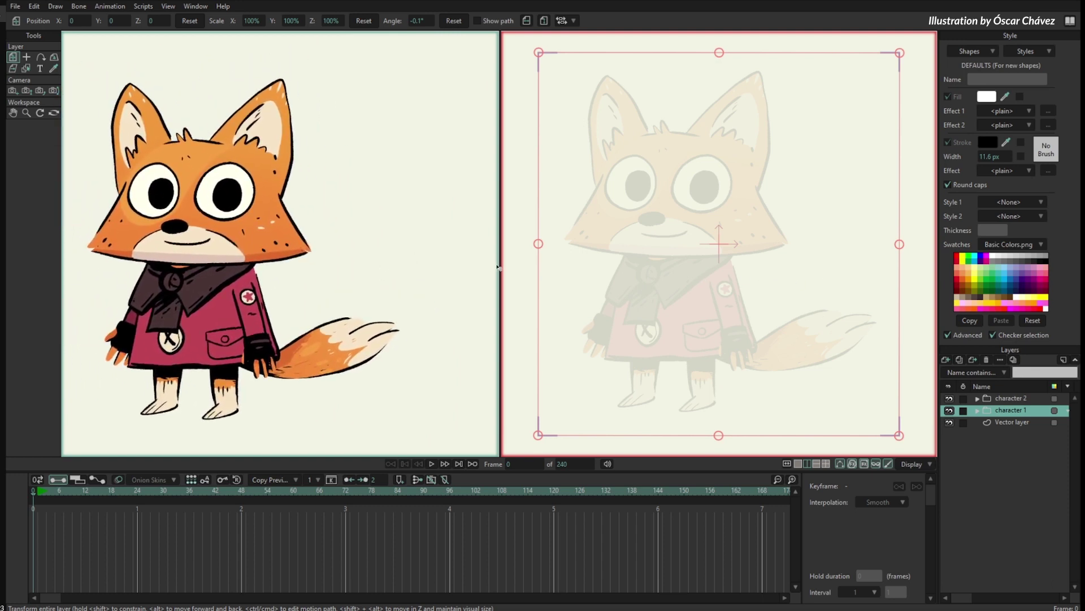
{"action": "left_click_drag", "start_coordinate": [495, 267], "coordinate": [273, 277]}
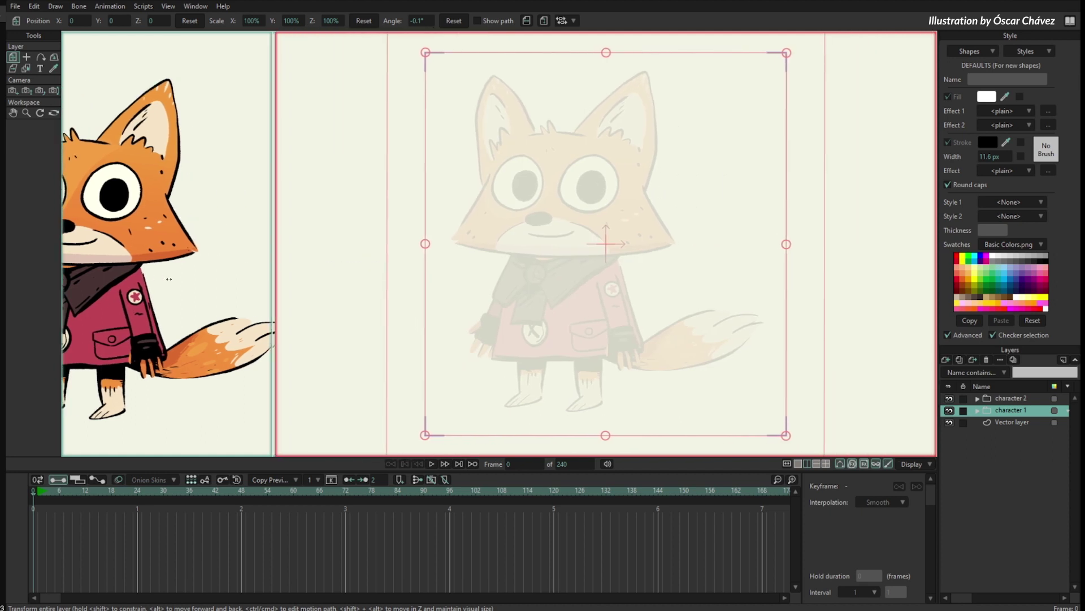
{"action": "scroll", "coordinate": [698, 227], "scroll_direction": "up", "scroll_amount": 5}
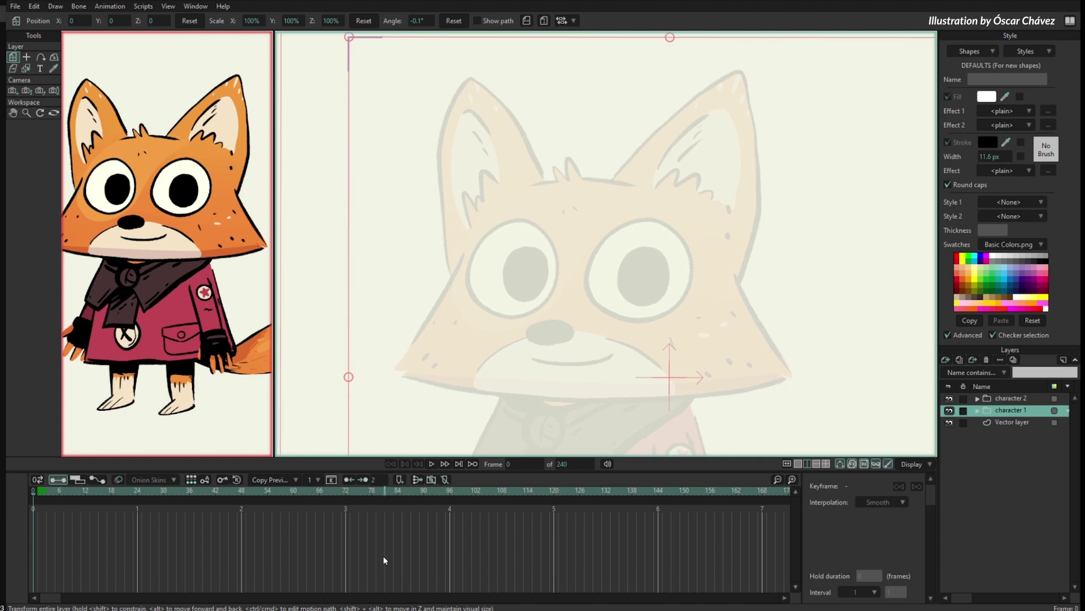
Set up freehand drawing on the Vector layer with the fox's sampled orange fill, the Chisel Tip Marker style and a 25.5 px stroke.
{"action": "left_click", "coordinate": [1016, 421]}
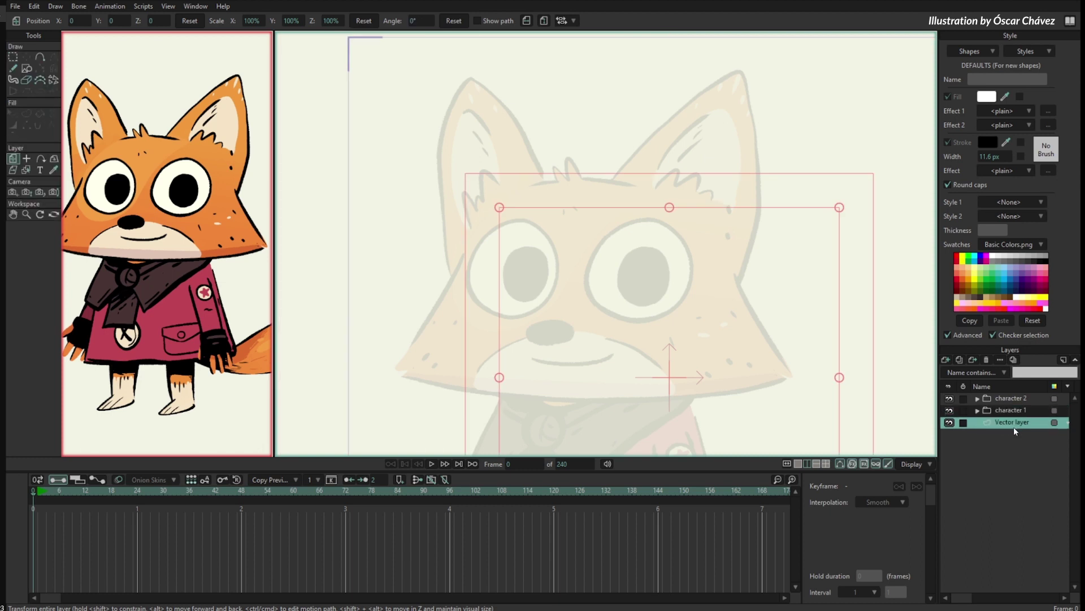
{"action": "left_click", "coordinate": [13, 69]}
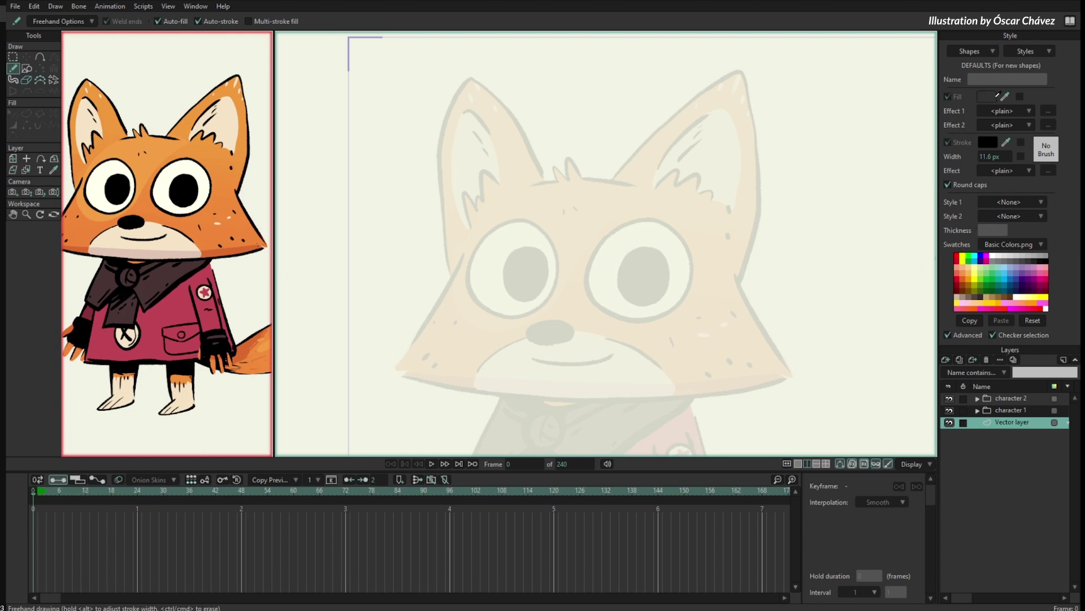
{"action": "left_click", "coordinate": [221, 185]}
{"action": "left_click", "coordinate": [1006, 202]}
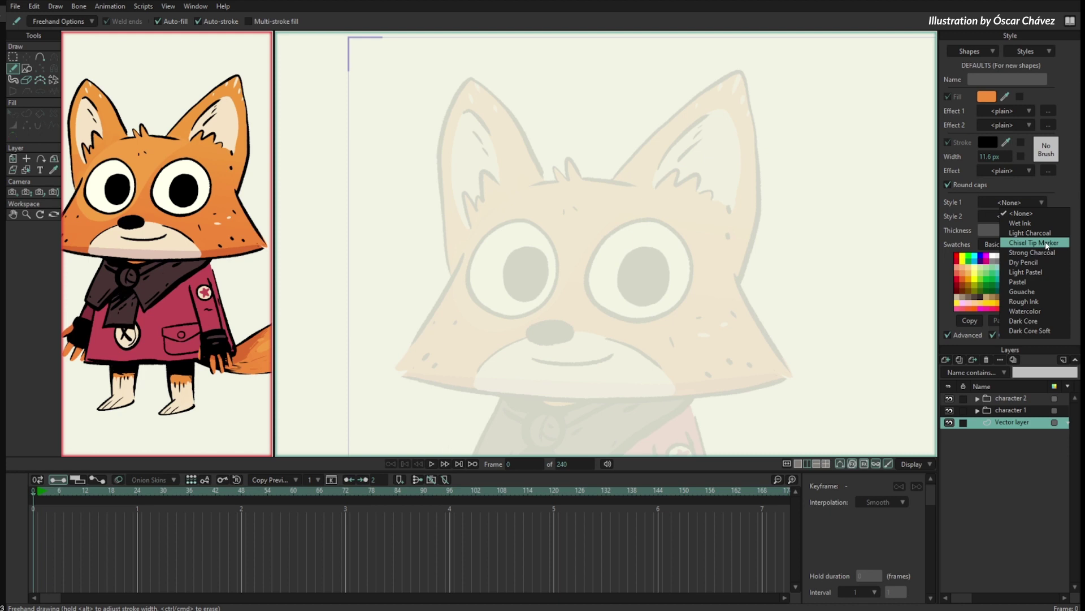
{"action": "left_click", "coordinate": [1046, 242]}
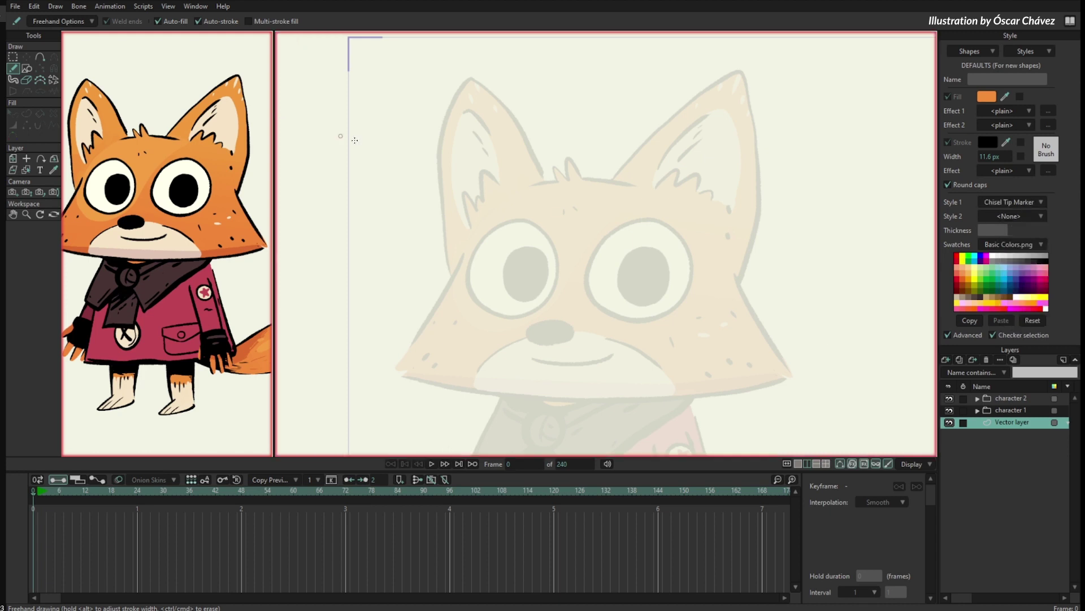
{"action": "left_click", "coordinate": [588, 238]}
{"action": "left_click_drag", "start_coordinate": [592, 240], "coordinate": [595, 237]}
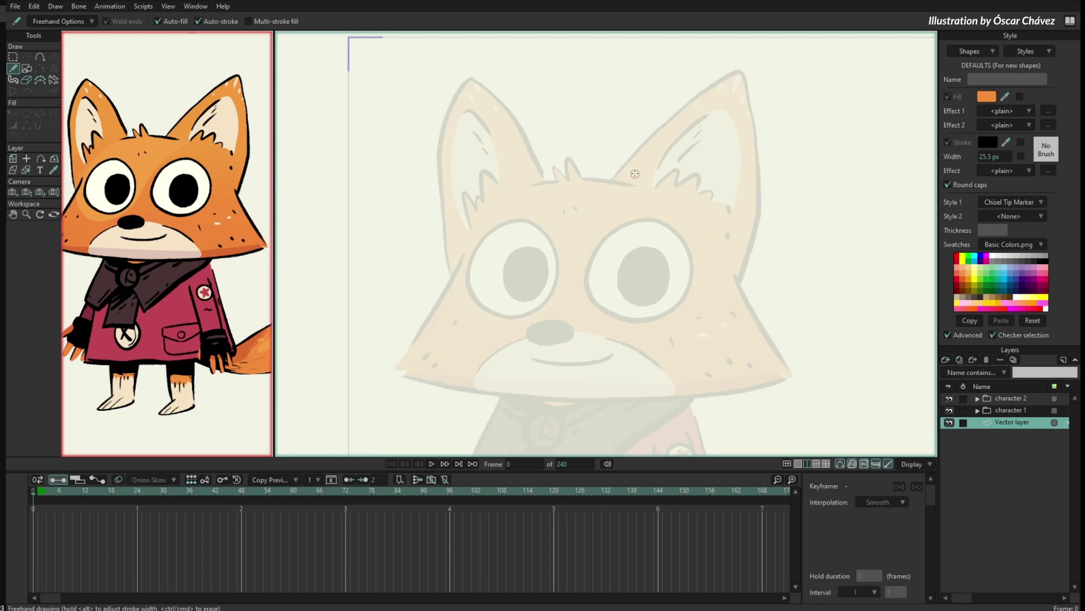
Trace both ears and the head of the faded fox as three separate closed freehand shapes.
{"action": "mouse_move", "coordinate": [606, 203]}
{"action": "left_mouse_down"}
{"action": "mouse_move", "coordinate": [653, 137]}
{"action": "mouse_move", "coordinate": [739, 69]}
{"action": "mouse_move", "coordinate": [760, 187]}
{"action": "mouse_move", "coordinate": [745, 266]}
{"action": "mouse_move", "coordinate": [713, 307]}
{"action": "left_mouse_up"}
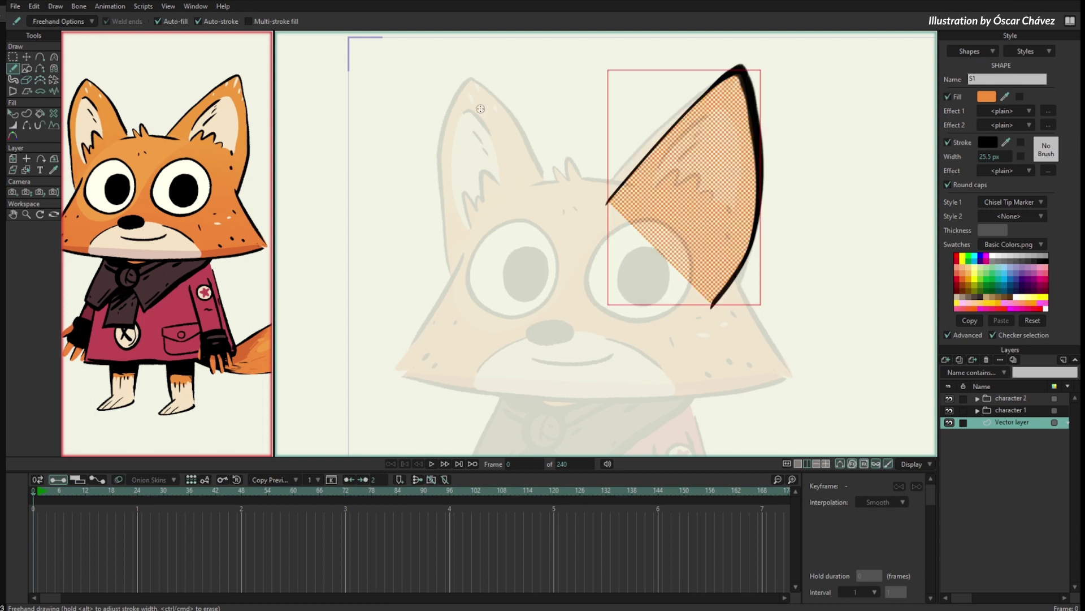
{"action": "mouse_move", "coordinate": [551, 194]}
{"action": "left_mouse_down"}
{"action": "mouse_move", "coordinate": [513, 118]}
{"action": "mouse_move", "coordinate": [465, 81]}
{"action": "mouse_move", "coordinate": [441, 163]}
{"action": "mouse_move", "coordinate": [445, 237]}
{"action": "mouse_move", "coordinate": [466, 286]}
{"action": "left_mouse_up"}
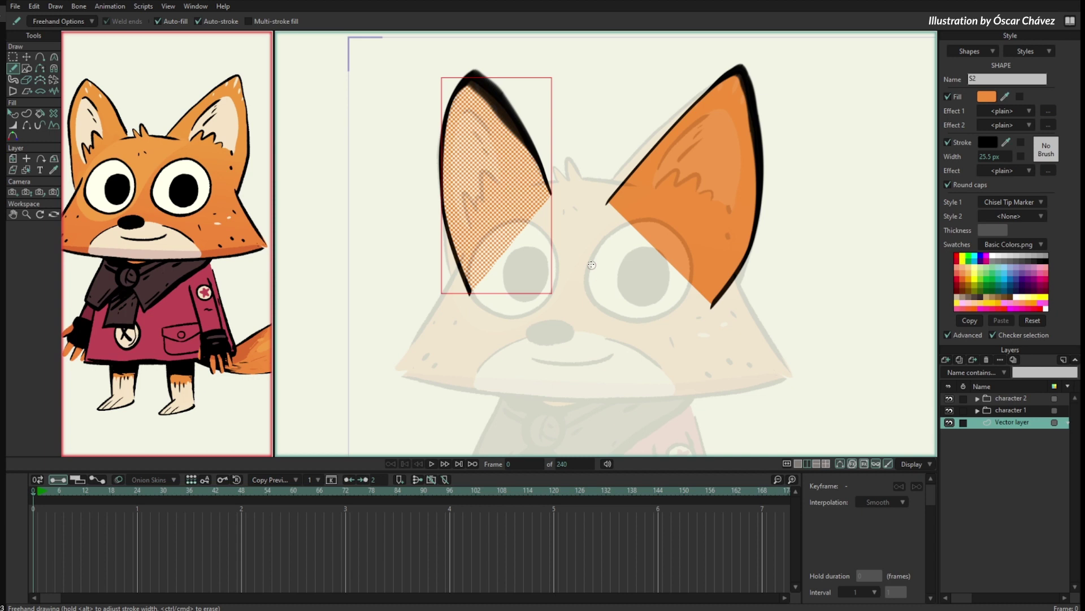
{"action": "mouse_move", "coordinate": [533, 181]}
{"action": "left_mouse_down"}
{"action": "mouse_move", "coordinate": [460, 257]}
{"action": "mouse_move", "coordinate": [398, 363]}
{"action": "mouse_move", "coordinate": [407, 380]}
{"action": "mouse_move", "coordinate": [627, 406]}
{"action": "mouse_move", "coordinate": [789, 377]}
{"action": "mouse_move", "coordinate": [701, 243]}
{"action": "mouse_move", "coordinate": [627, 184]}
{"action": "mouse_move", "coordinate": [539, 181]}
{"action": "left_mouse_up"}
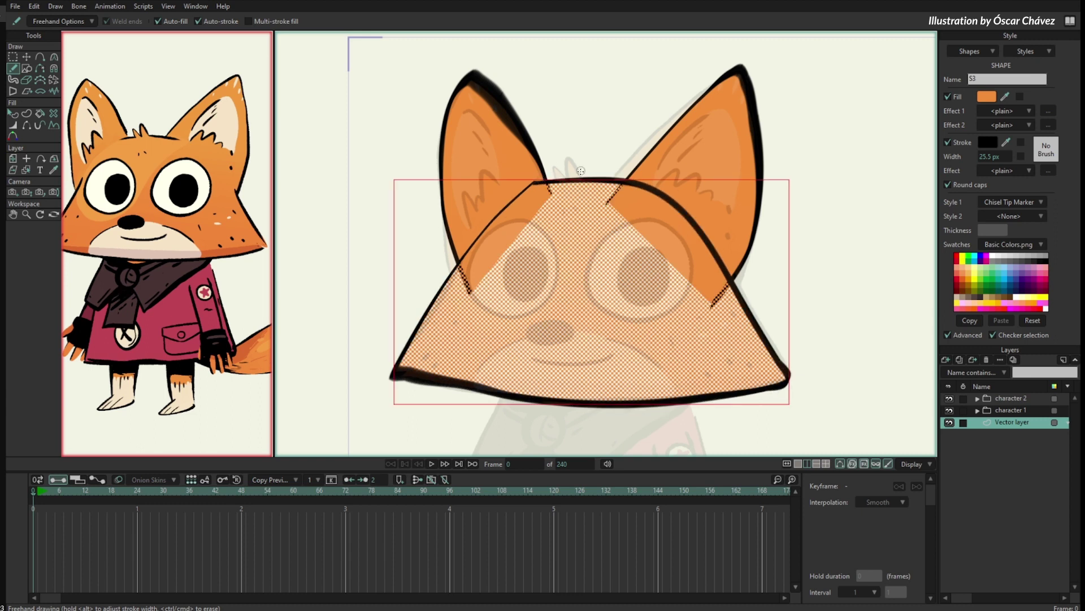
Draw the small pointed hair tufts on top of the head and hide the character 1 guide.
{"action": "scroll", "coordinate": [580, 171], "scroll_direction": "up", "scroll_amount": 5}
{"action": "scroll", "coordinate": [573, 177], "scroll_direction": "up", "scroll_amount": 3}
{"action": "mouse_move", "coordinate": [550, 223]}
{"action": "left_mouse_down"}
{"action": "mouse_move", "coordinate": [542, 147]}
{"action": "mouse_move", "coordinate": [558, 140]}
{"action": "mouse_move", "coordinate": [592, 227]}
{"action": "left_mouse_up"}
{"action": "mouse_move", "coordinate": [522, 231]}
{"action": "left_mouse_down"}
{"action": "mouse_move", "coordinate": [506, 166]}
{"action": "mouse_move", "coordinate": [522, 164]}
{"action": "mouse_move", "coordinate": [572, 249]}
{"action": "left_mouse_up"}
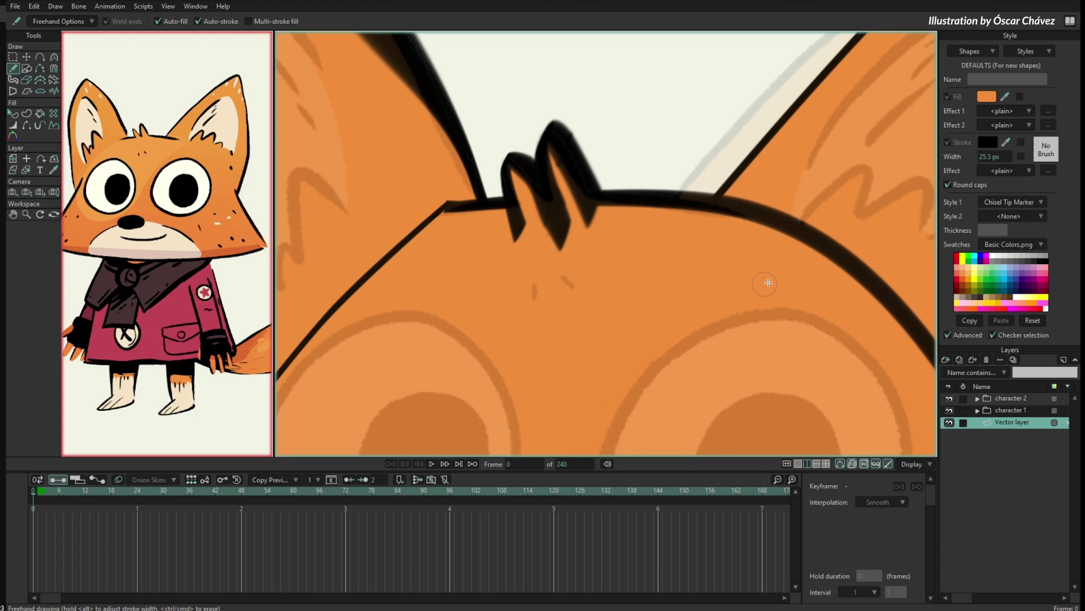
{"action": "scroll", "coordinate": [769, 282], "scroll_direction": "down", "scroll_amount": 5}
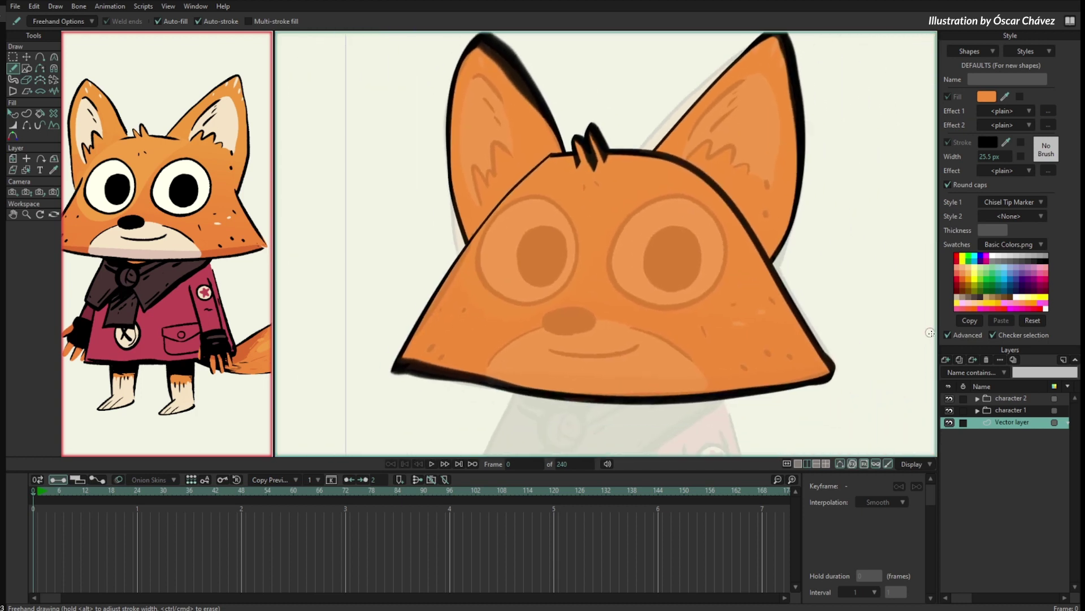
{"action": "left_click", "coordinate": [949, 410]}
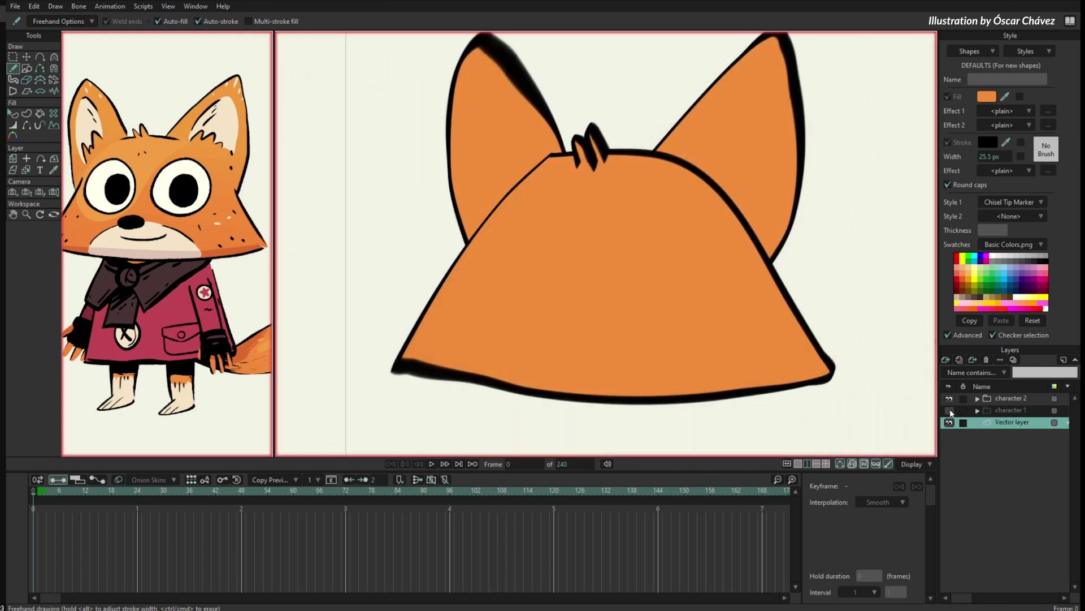
Select the ears, head and hair tuft one by one to check that each is a separate shape.
{"action": "left_click", "coordinate": [13, 116]}
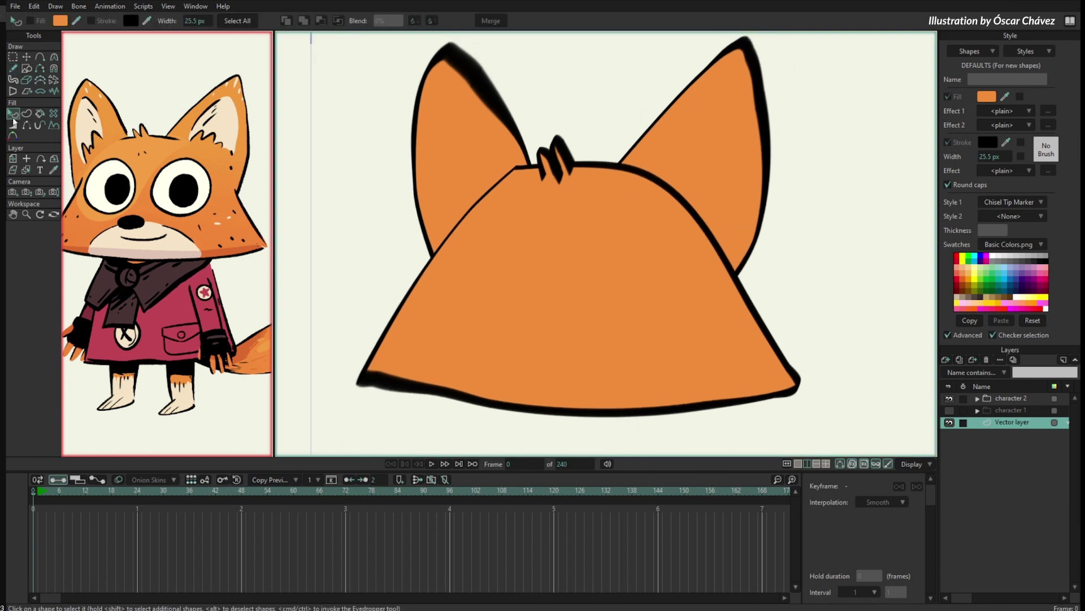
{"action": "left_click", "coordinate": [722, 113]}
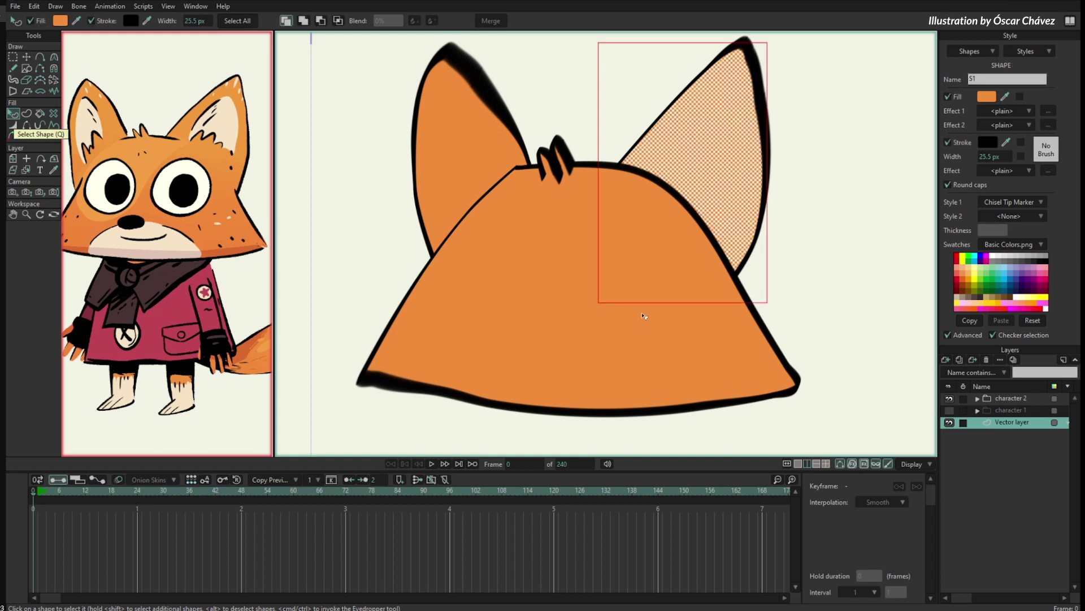
{"action": "left_click", "coordinate": [654, 329]}
{"action": "left_click", "coordinate": [561, 151]}
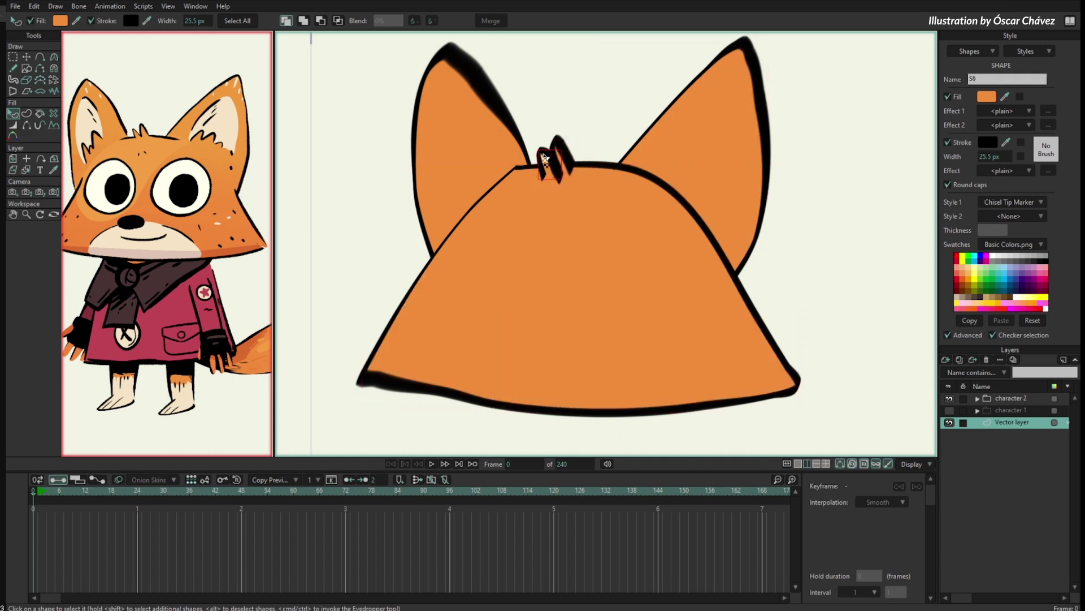
{"action": "left_click", "coordinate": [477, 138]}
{"action": "left_click", "coordinate": [812, 232]}
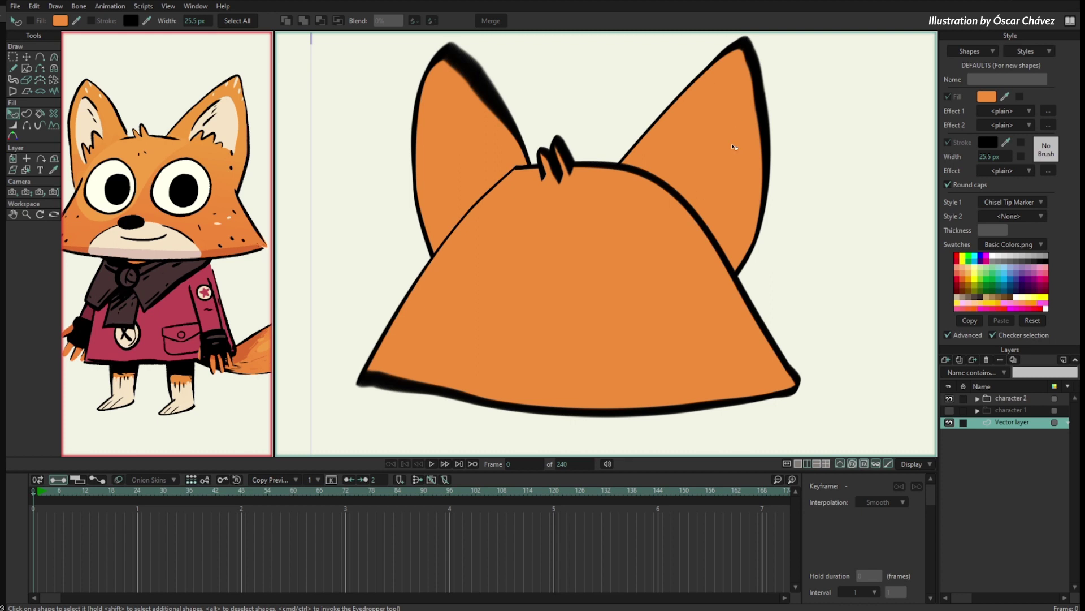
{"action": "left_click_drag", "start_coordinate": [716, 147], "coordinate": [718, 162]}
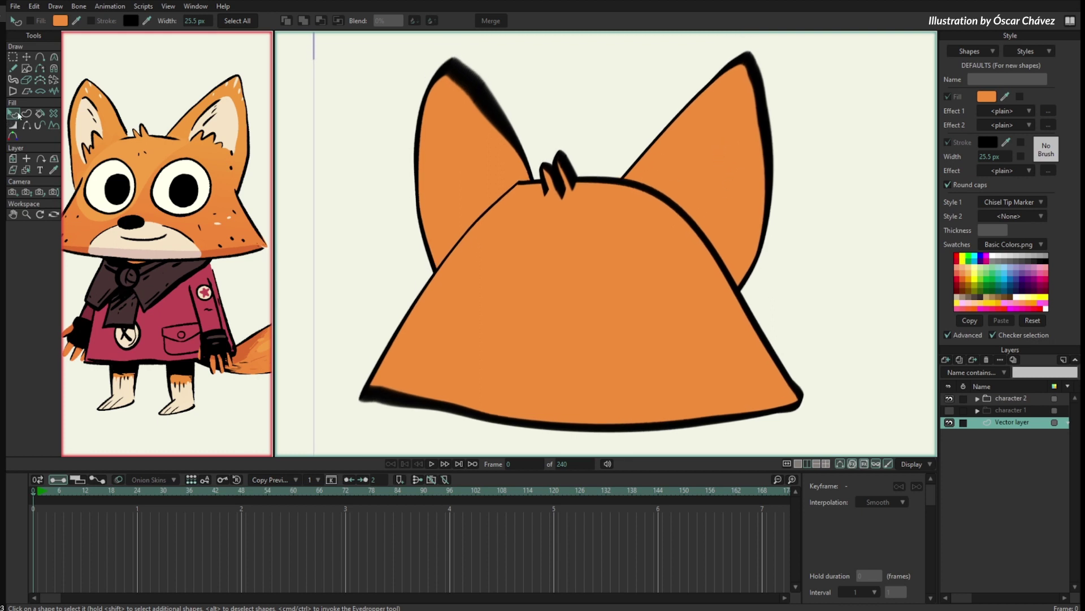
Select both ears, the head and the hair tufts together by picking each shape, and clear the selection.
{"action": "left_click", "coordinate": [697, 120]}
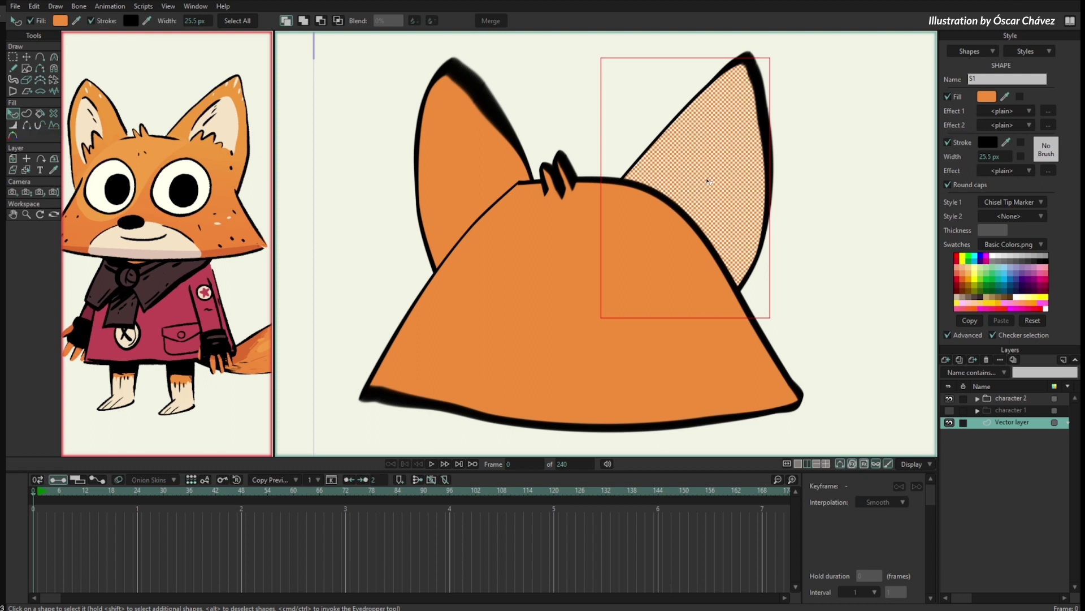
{"action": "left_click", "coordinate": [567, 299], "text": "shift"}
{"action": "left_click", "coordinate": [561, 166], "text": "shift"}
{"action": "left_click", "coordinate": [484, 111], "text": "shift"}
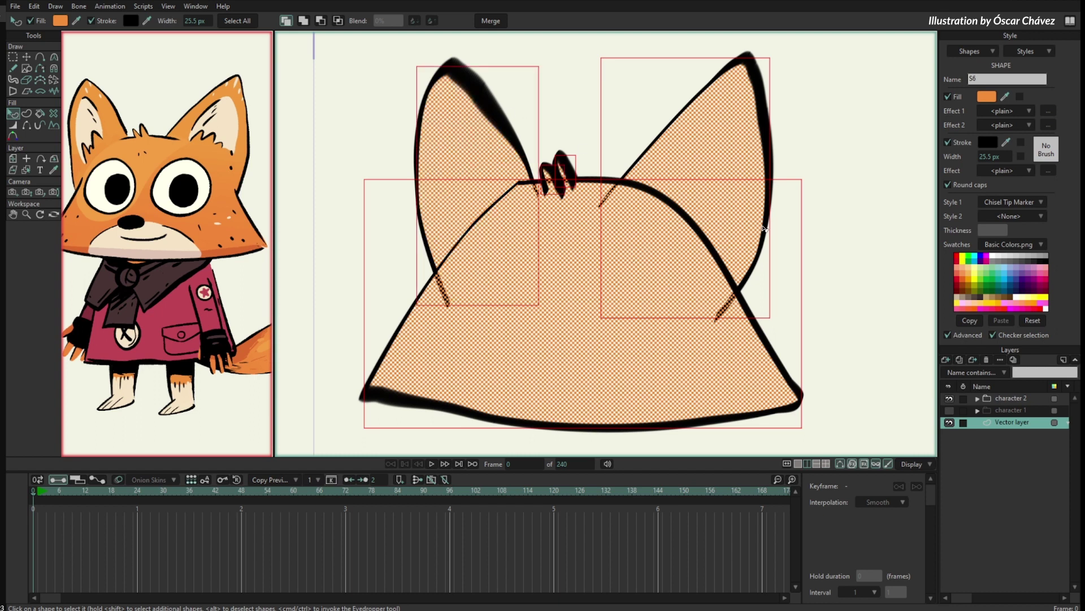
{"action": "left_click", "coordinate": [862, 125]}
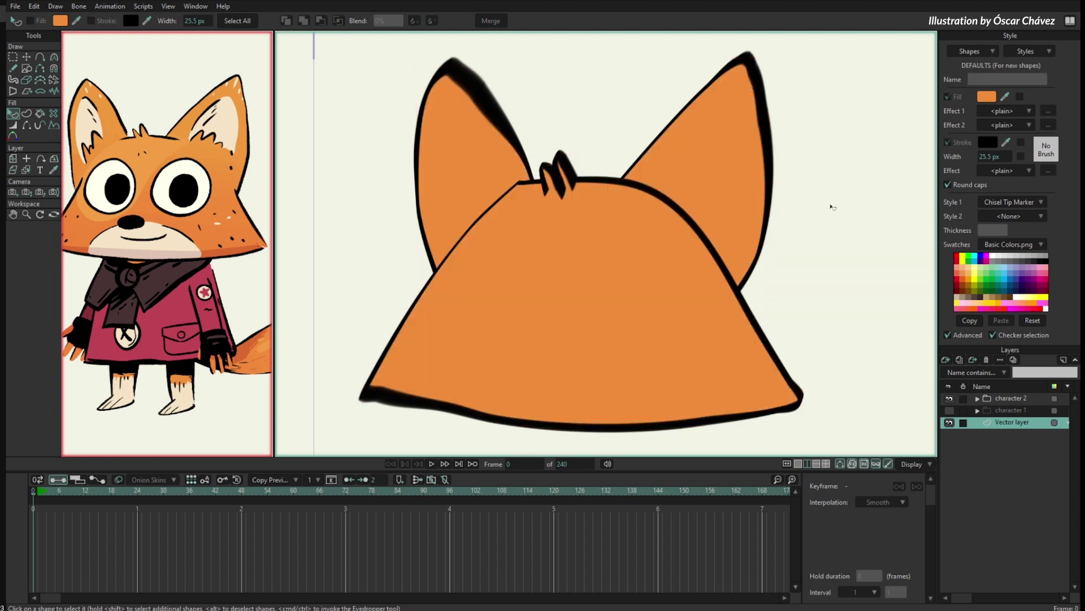
Select one ear, extend the selection to every shape on the layer at once, and clear the selection.
{"action": "left_click", "coordinate": [725, 114]}
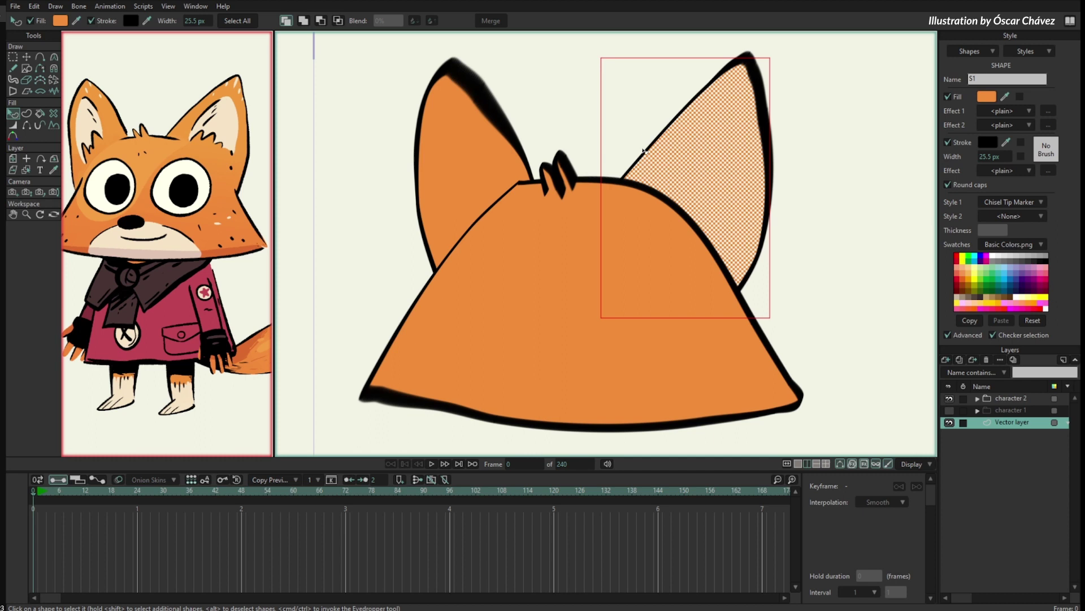
{"action": "key", "text": "ctrl+a"}
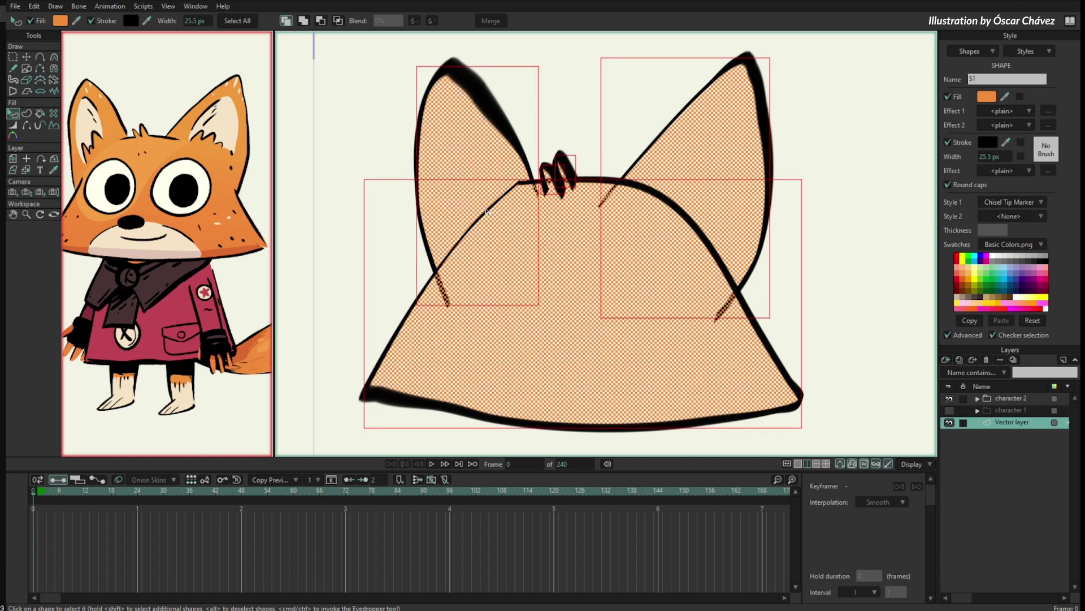
{"action": "left_click", "coordinate": [555, 291], "text": "shift"}
{"action": "left_click", "coordinate": [826, 172]}
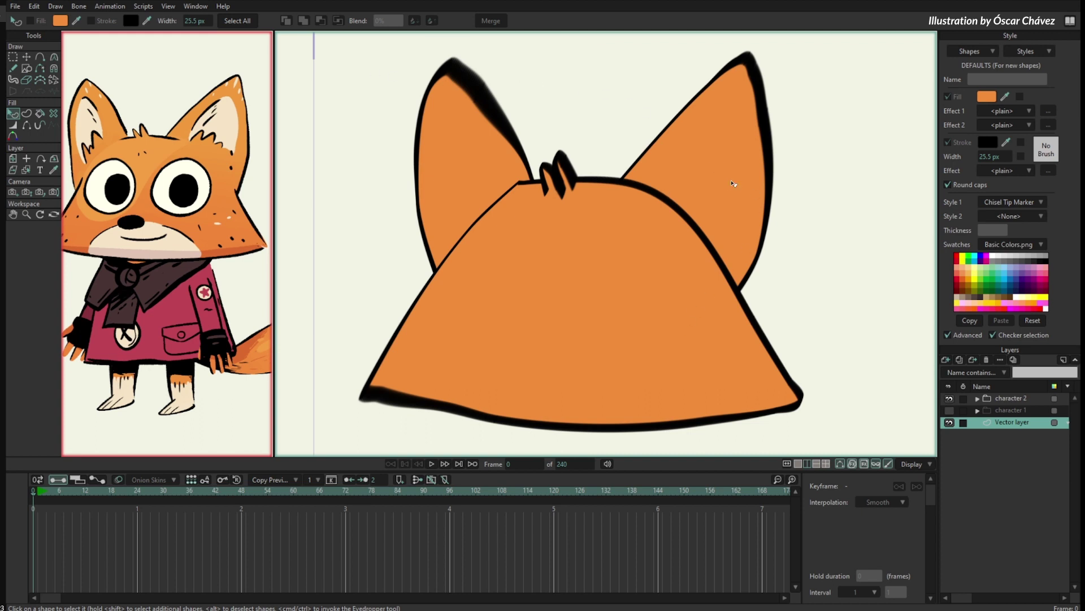
Merge all the ear, head and hair shapes into a single shape and display its points with the Transform Points tool.
{"action": "left_click", "coordinate": [247, 21]}
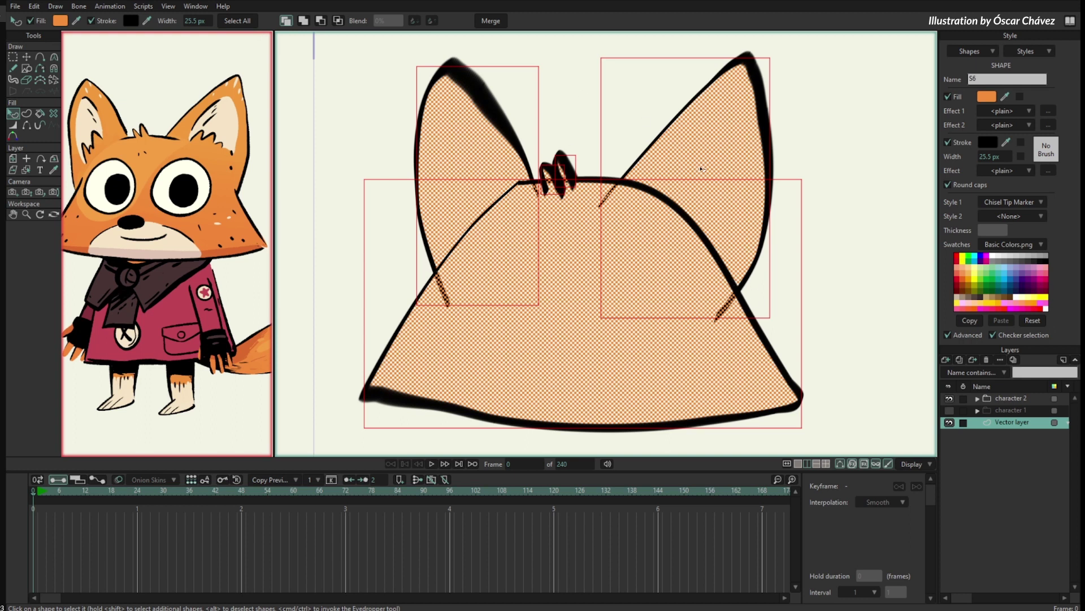
{"action": "left_click", "coordinate": [497, 23]}
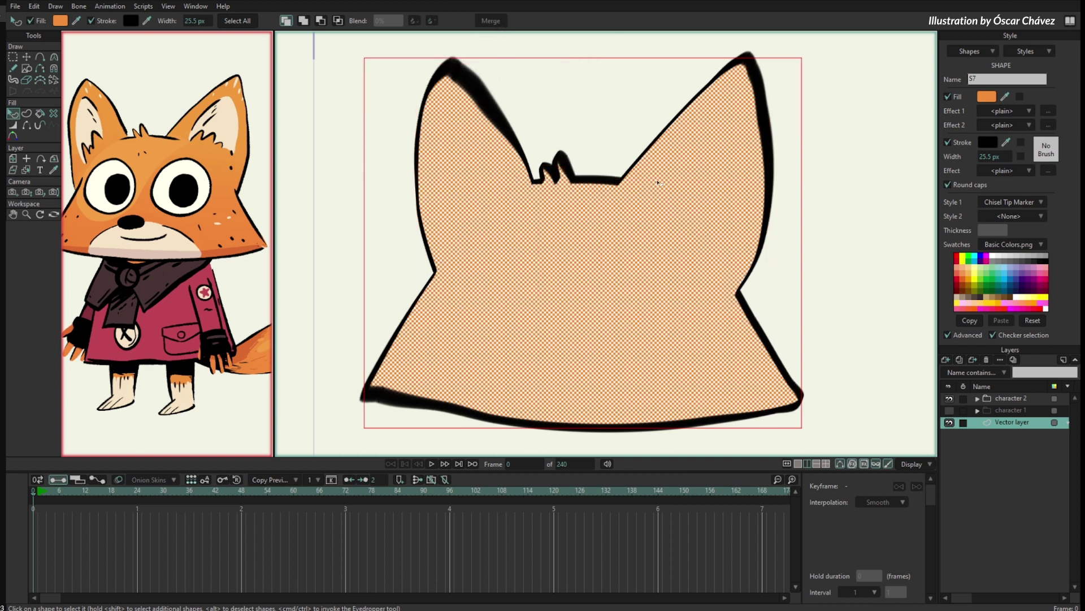
{"action": "left_click", "coordinate": [807, 243]}
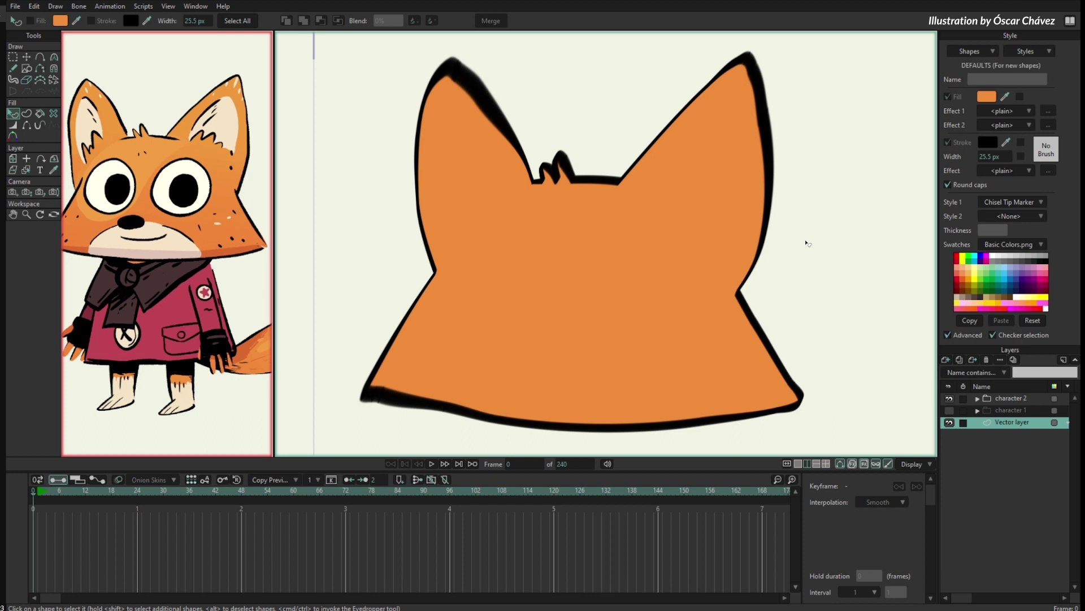
{"action": "key", "text": "t"}
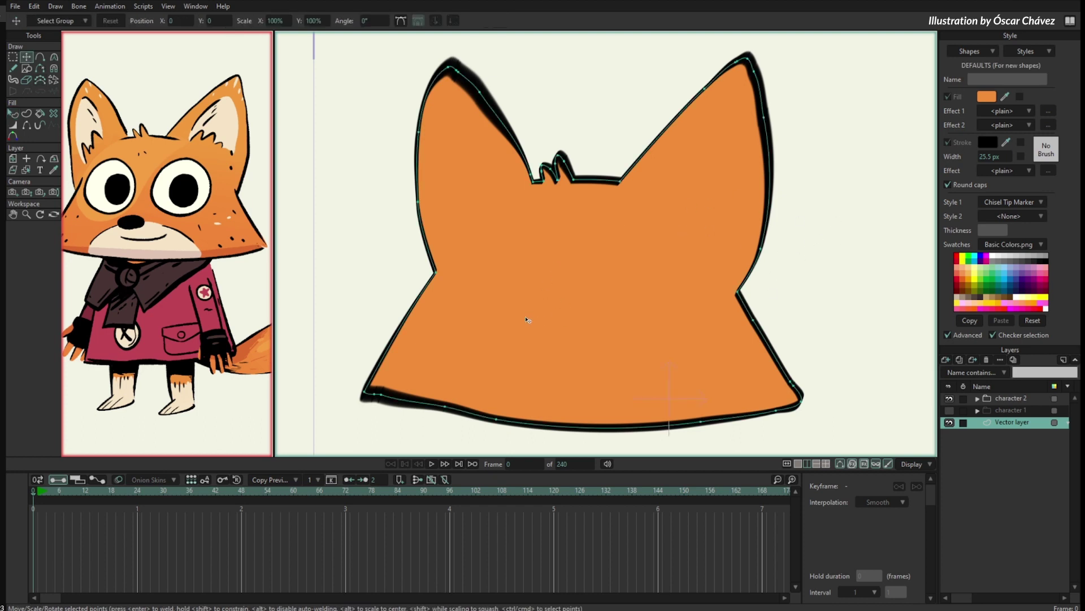
Adjust the merged outline's corner points where the outer ear edges meet the cheeks and at the right ear's inner base.
{"action": "left_click_drag", "start_coordinate": [435, 274], "coordinate": [433, 274]}
{"action": "mouse_move", "coordinate": [736, 291]}
{"action": "left_mouse_down"}
{"action": "mouse_move", "coordinate": [732, 306]}
{"action": "mouse_move", "coordinate": [736, 292]}
{"action": "left_mouse_up"}
{"action": "left_click_drag", "start_coordinate": [621, 181], "coordinate": [625, 187]}
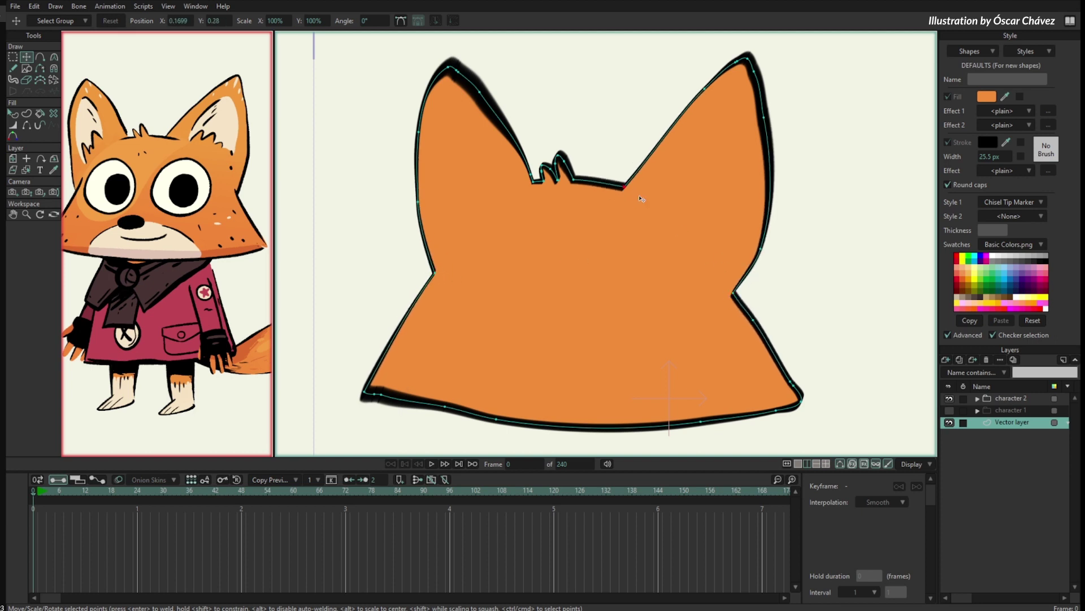
{"action": "left_click_drag", "start_coordinate": [735, 292], "coordinate": [737, 288]}
Adjust the stroke width point by point along the left ear, by the hair tuft and at the right ear's outer edge.
{"action": "key", "text": "w"}
{"action": "mouse_move", "coordinate": [483, 96]}
{"action": "left_mouse_down"}
{"action": "mouse_move", "coordinate": [427, 148]}
{"action": "mouse_move", "coordinate": [348, 186]}
{"action": "left_mouse_up"}
{"action": "mouse_move", "coordinate": [419, 132]}
{"action": "left_mouse_down"}
{"action": "mouse_move", "coordinate": [433, 141]}
{"action": "mouse_move", "coordinate": [156, 163]}
{"action": "left_mouse_up"}
{"action": "left_click_drag", "start_coordinate": [414, 135], "coordinate": [435, 138]}
{"action": "left_click_drag", "start_coordinate": [419, 201], "coordinate": [452, 206]}
{"action": "left_click_drag", "start_coordinate": [457, 70], "coordinate": [458, 71]}
{"action": "left_click_drag", "start_coordinate": [532, 171], "coordinate": [554, 162]}
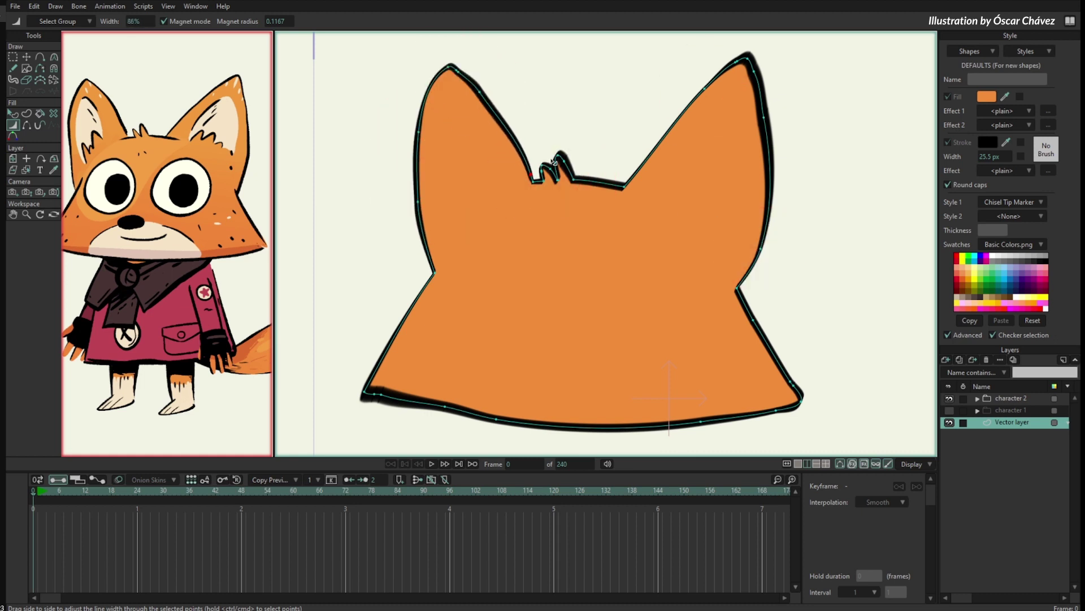
{"action": "left_click_drag", "start_coordinate": [761, 249], "coordinate": [809, 256]}
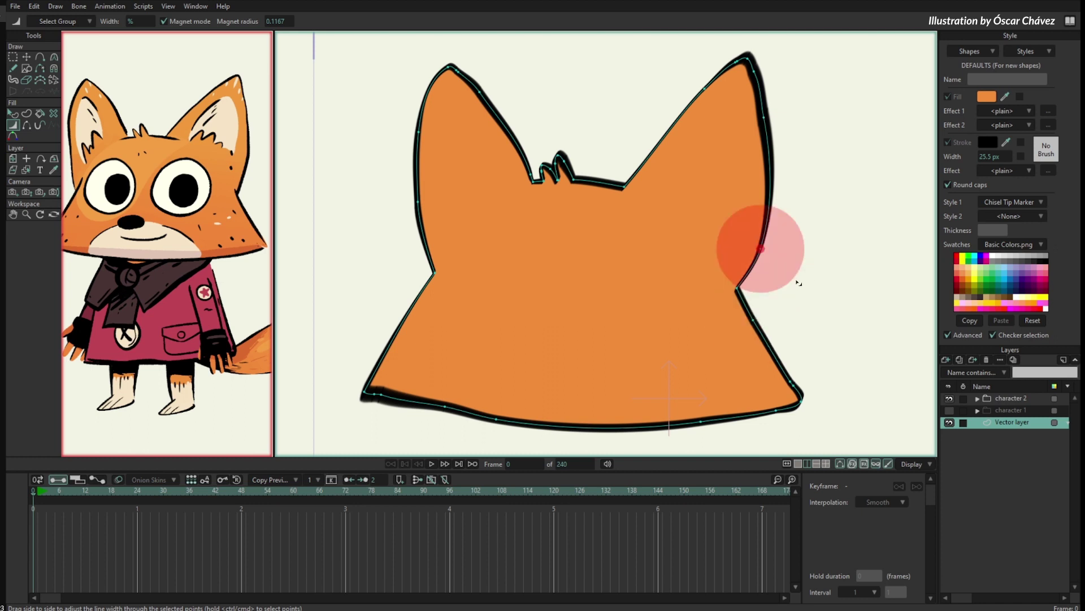
Show the character 1 reference layer and hide the Vector layer to expose the reference drawing at the left cheek tip.
{"action": "left_click", "coordinate": [950, 410]}
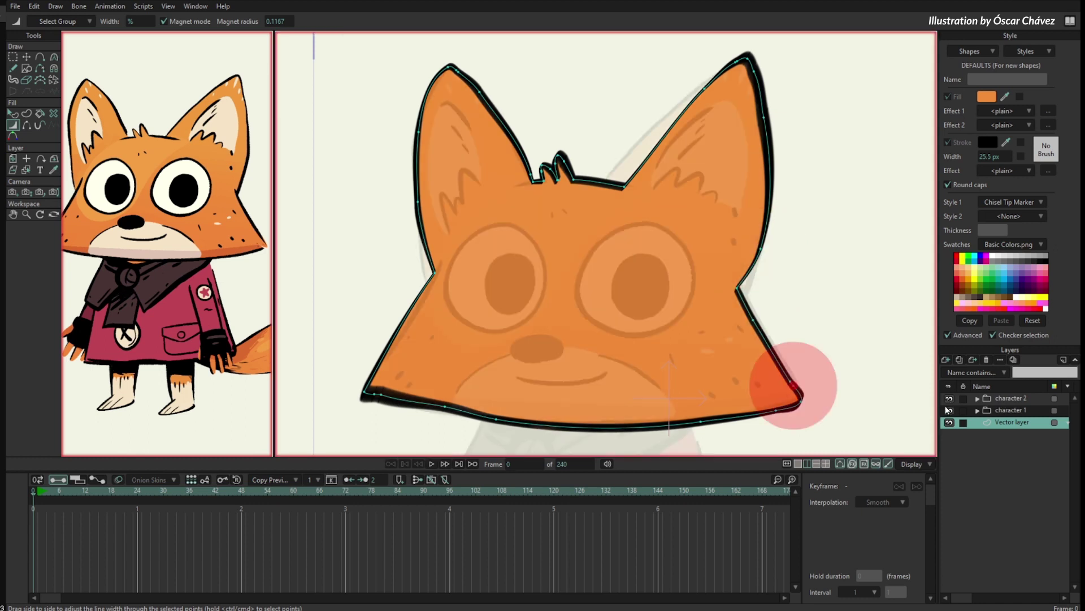
{"action": "left_click_drag", "start_coordinate": [590, 400], "coordinate": [620, 364]}
{"action": "left_click", "coordinate": [827, 360]}
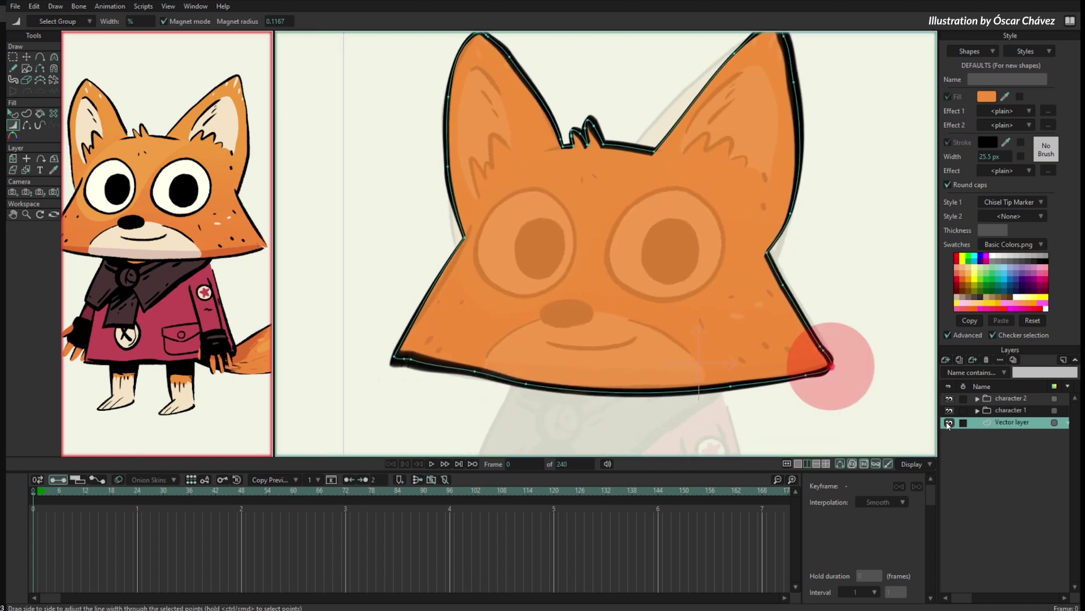
{"action": "left_click", "coordinate": [950, 422]}
{"action": "left_click", "coordinate": [730, 386]}
{"action": "scroll", "coordinate": [606, 378], "scroll_direction": "up", "scroll_amount": 10}
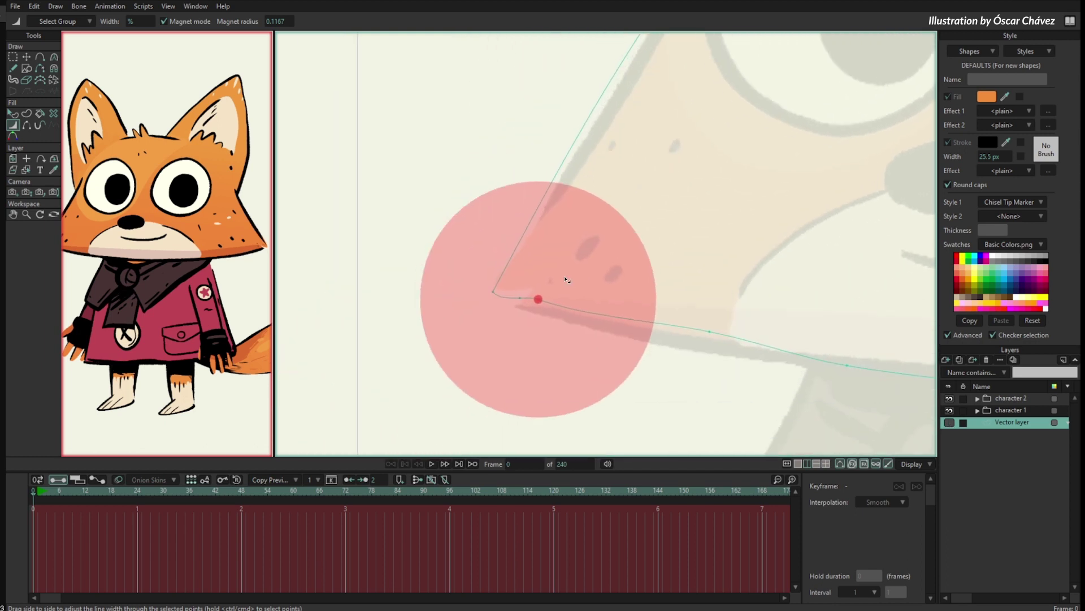
Reposition the left cheek tip's points to follow the reference drawing using Transform Points, and show the Vector layer again.
{"action": "key", "text": "t"}
{"action": "left_click_drag", "start_coordinate": [536, 291], "coordinate": [526, 311]}
{"action": "left_click_drag", "start_coordinate": [497, 288], "coordinate": [492, 303]}
{"action": "left_click_drag", "start_coordinate": [442, 274], "coordinate": [441, 260]}
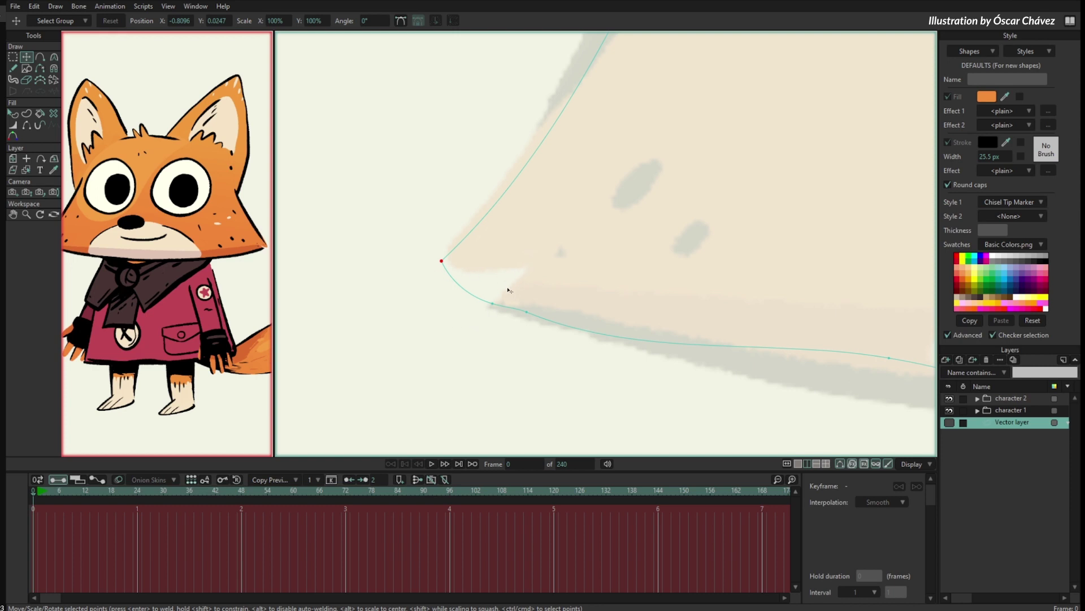
{"action": "left_click", "coordinate": [949, 423]}
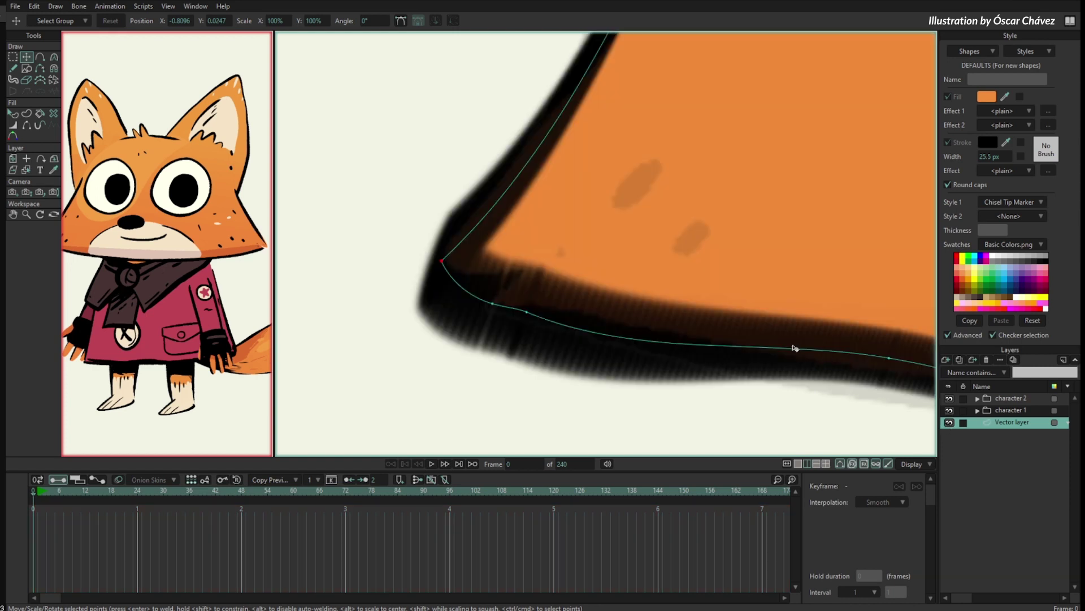
Draw a small pointed filled shape over the left cheek tip for the fur notch, and activate the shape selection tool.
{"action": "left_click", "coordinate": [12, 68]}
{"action": "mouse_move", "coordinate": [397, 291]}
{"action": "left_mouse_down", "text": "alt"}
{"action": "mouse_move", "coordinate": [497, 249]}
{"action": "mouse_move", "coordinate": [543, 266]}
{"action": "mouse_move", "coordinate": [407, 384]}
{"action": "mouse_move", "coordinate": [370, 344]}
{"action": "left_mouse_up", "text": "alt"}
{"action": "left_click_drag", "start_coordinate": [727, 236], "coordinate": [563, 264], "text": "shift"}
{"action": "mouse_move", "coordinate": [562, 263]}
{"action": "left_mouse_down"}
{"action": "mouse_move", "coordinate": [431, 303]}
{"action": "mouse_move", "coordinate": [415, 320]}
{"action": "left_mouse_up"}
{"action": "mouse_move", "coordinate": [564, 330]}
{"action": "left_mouse_down", "text": "shift"}
{"action": "mouse_move", "coordinate": [492, 334]}
{"action": "mouse_move", "coordinate": [434, 388]}
{"action": "left_mouse_up", "text": "shift"}
{"action": "scroll", "coordinate": [434, 388], "scroll_direction": "down", "scroll_amount": 3}
{"action": "key", "text": "q"}
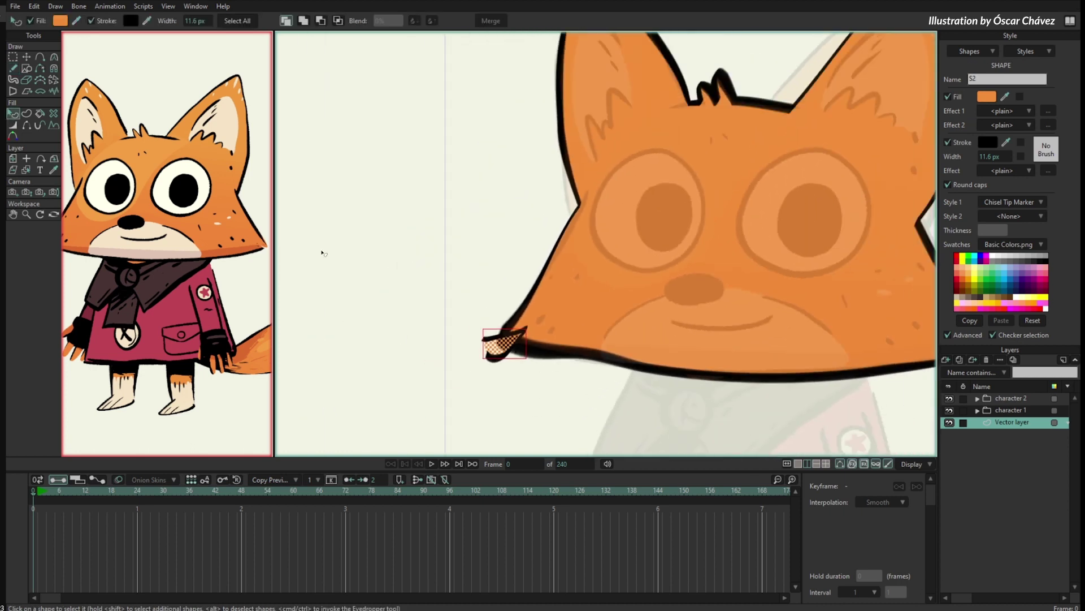
Hide the character 1 layer, set the notch shape to subtract from the head, and merge the two shapes.
{"action": "left_click", "coordinate": [949, 409]}
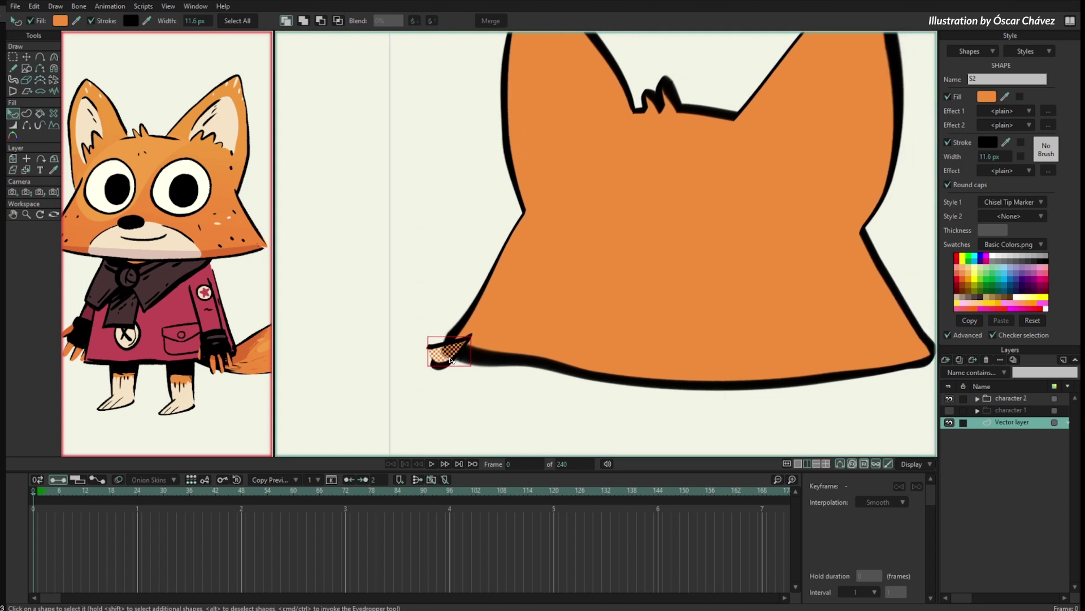
{"action": "left_click", "coordinate": [324, 23]}
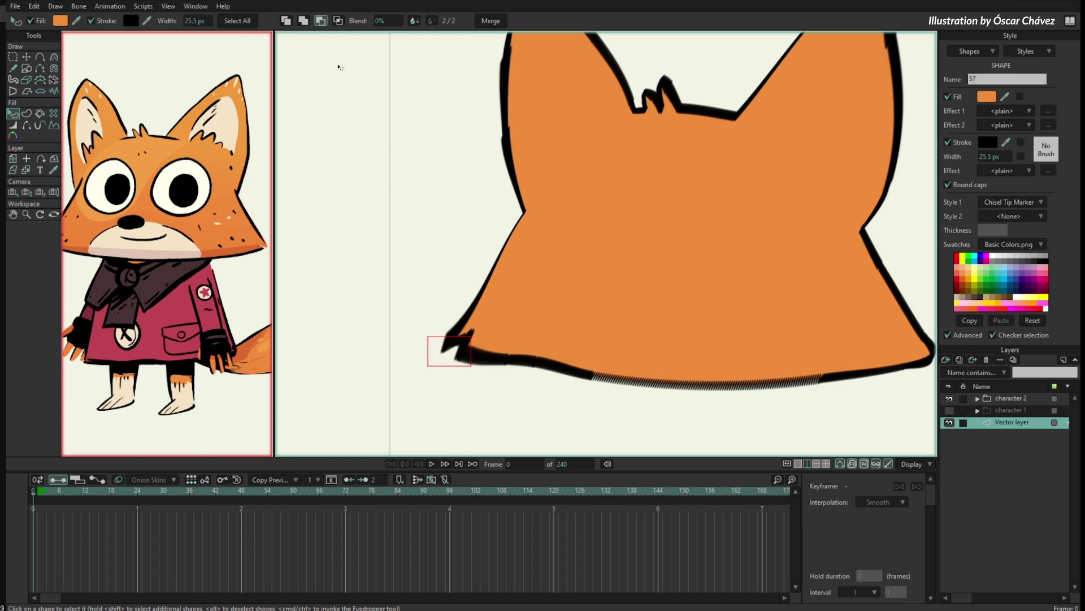
{"action": "left_click", "coordinate": [497, 25]}
Examine the merged outline's points around the cut cheek notch with the Select Points tool.
{"action": "left_click_drag", "start_coordinate": [526, 360], "coordinate": [452, 385]}
{"action": "key", "text": "g"}
{"action": "left_click", "coordinate": [374, 358]}
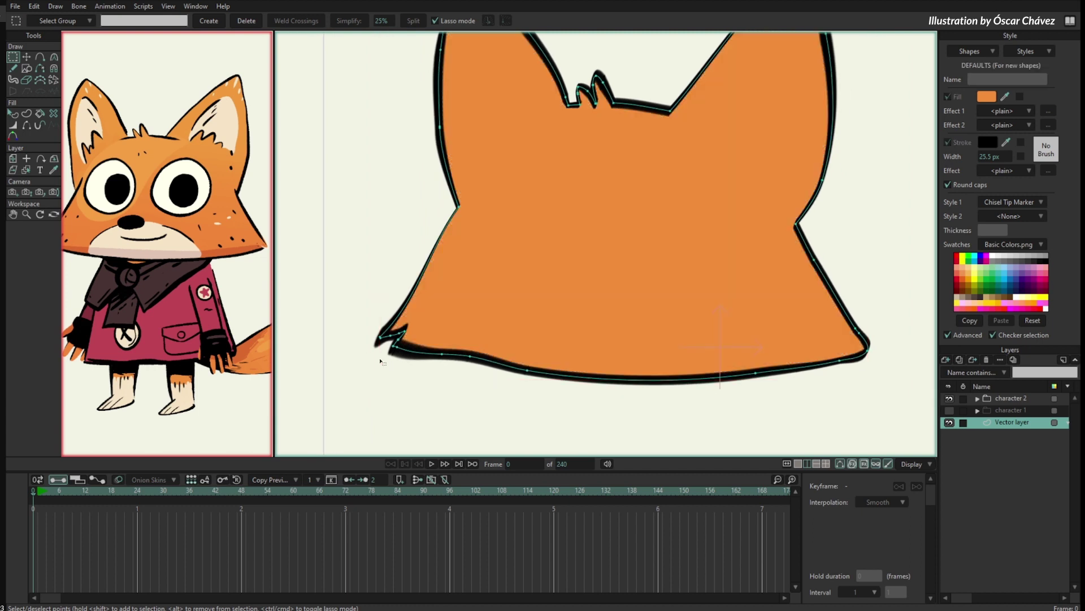
{"action": "left_click_drag", "start_coordinate": [381, 377], "coordinate": [374, 381]}
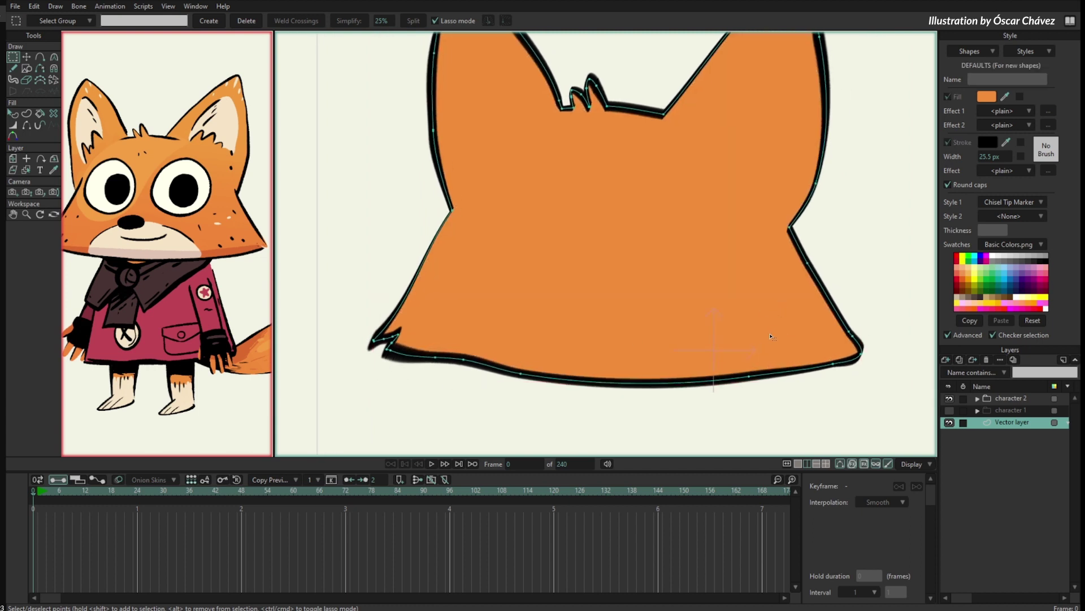
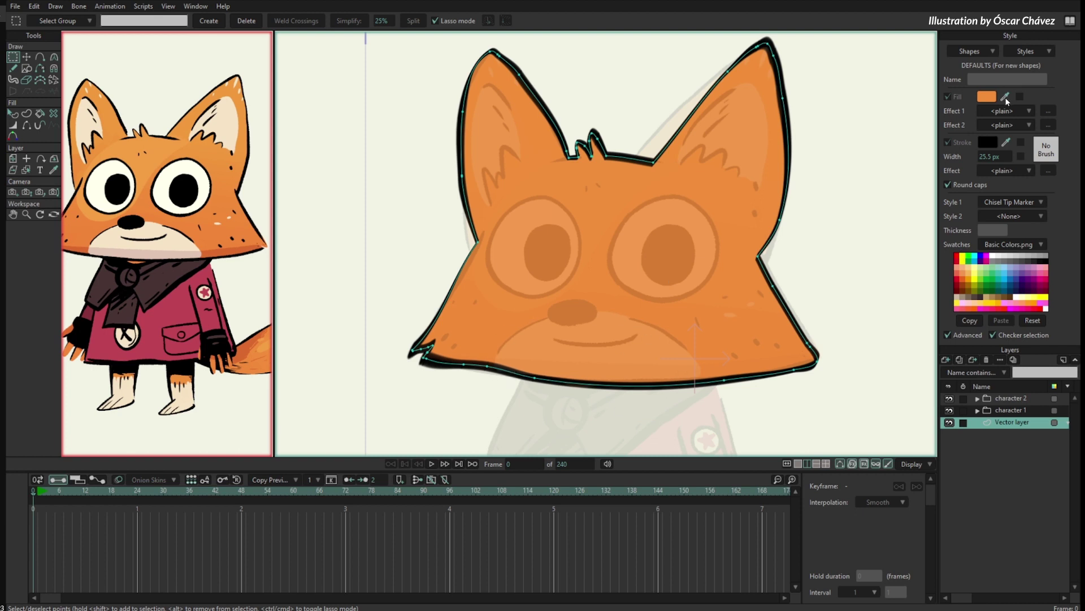
Sample the muzzle's cream fill from the reference fox and draw a freehand muzzle shape extending below the head's lower edge.
{"action": "left_click", "coordinate": [178, 235]}
{"action": "double_click", "coordinate": [609, 310]}
{"action": "left_click", "coordinate": [12, 68]}
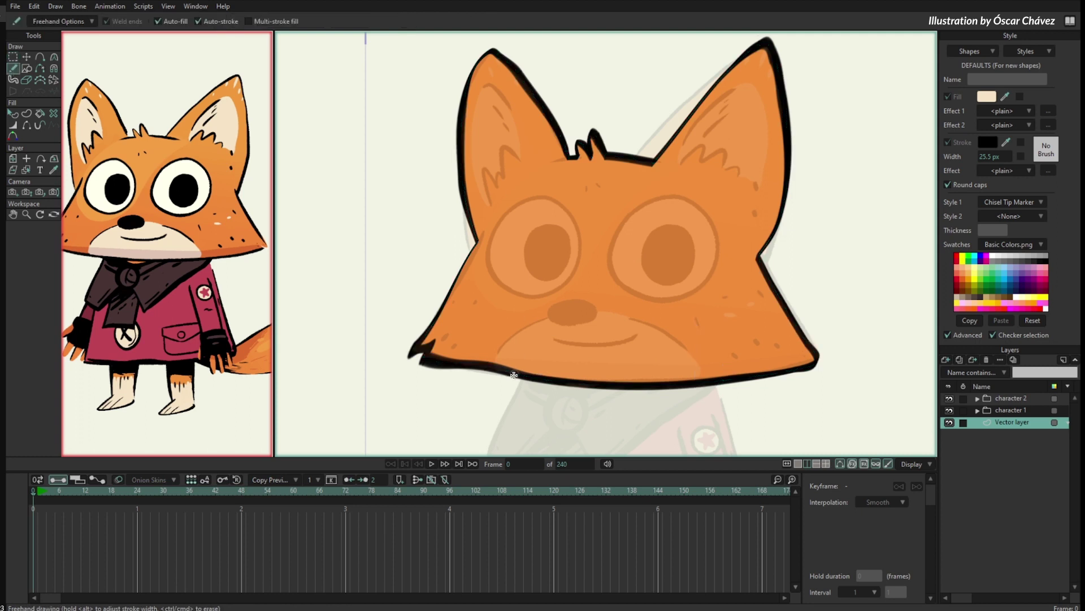
{"action": "mouse_move", "coordinate": [493, 387]}
{"action": "left_mouse_down"}
{"action": "mouse_move", "coordinate": [516, 336]}
{"action": "mouse_move", "coordinate": [571, 313]}
{"action": "mouse_move", "coordinate": [663, 329]}
{"action": "mouse_move", "coordinate": [709, 371]}
{"action": "mouse_move", "coordinate": [701, 401]}
{"action": "mouse_move", "coordinate": [646, 420]}
{"action": "mouse_move", "coordinate": [543, 420]}
{"action": "mouse_move", "coordinate": [509, 389]}
{"action": "left_mouse_up"}
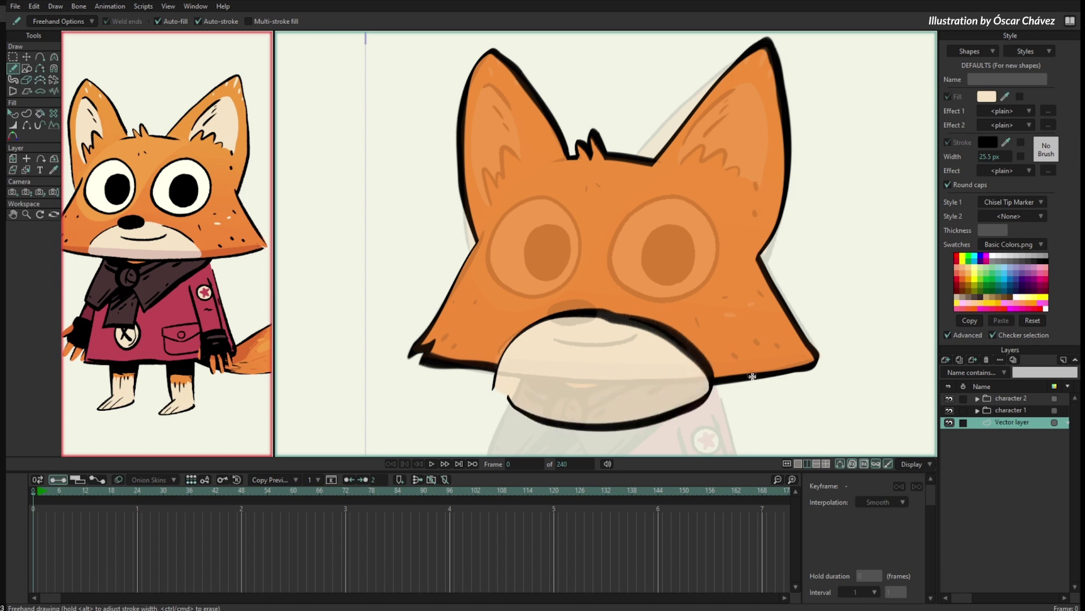
Thin the thick upper-right stretch of the muzzle outline by adjusting the line width at its points.
{"action": "key", "text": "q"}
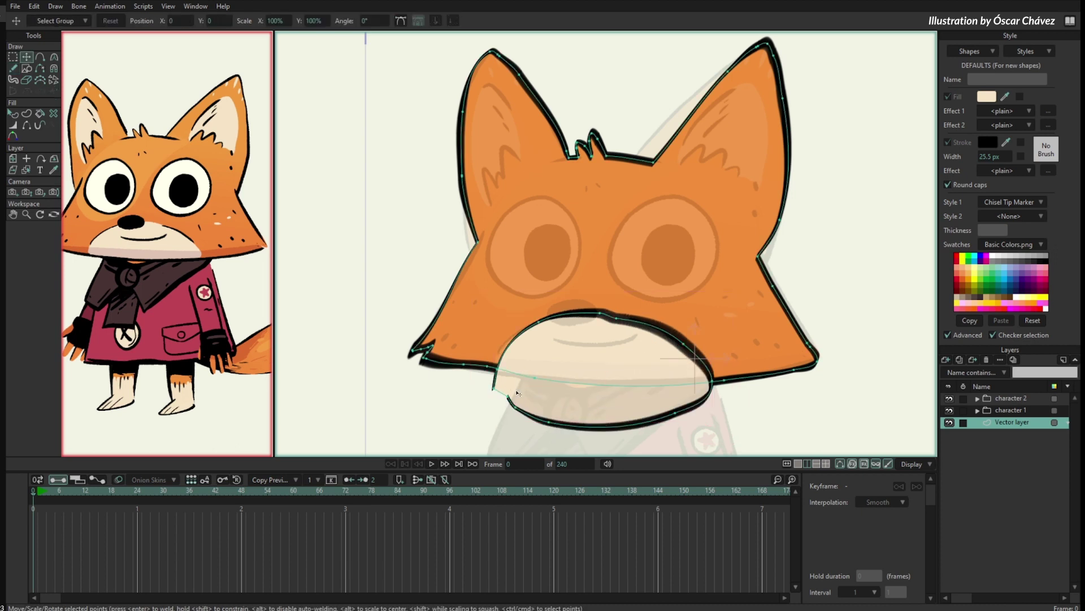
{"action": "left_click", "coordinate": [661, 346]}
{"action": "key", "text": "w"}
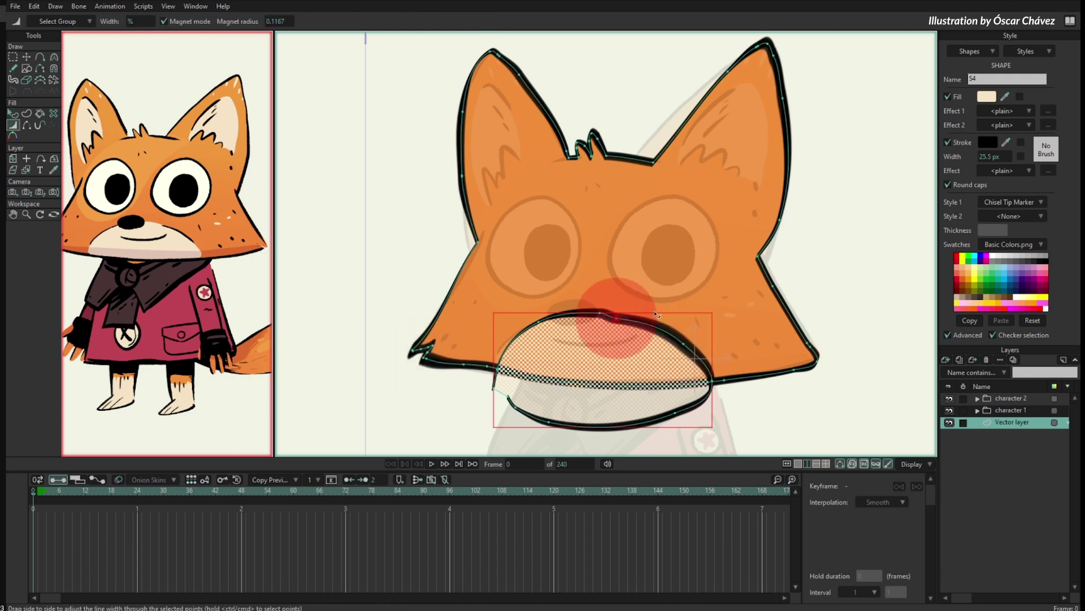
{"action": "left_click_drag", "start_coordinate": [682, 349], "coordinate": [661, 368]}
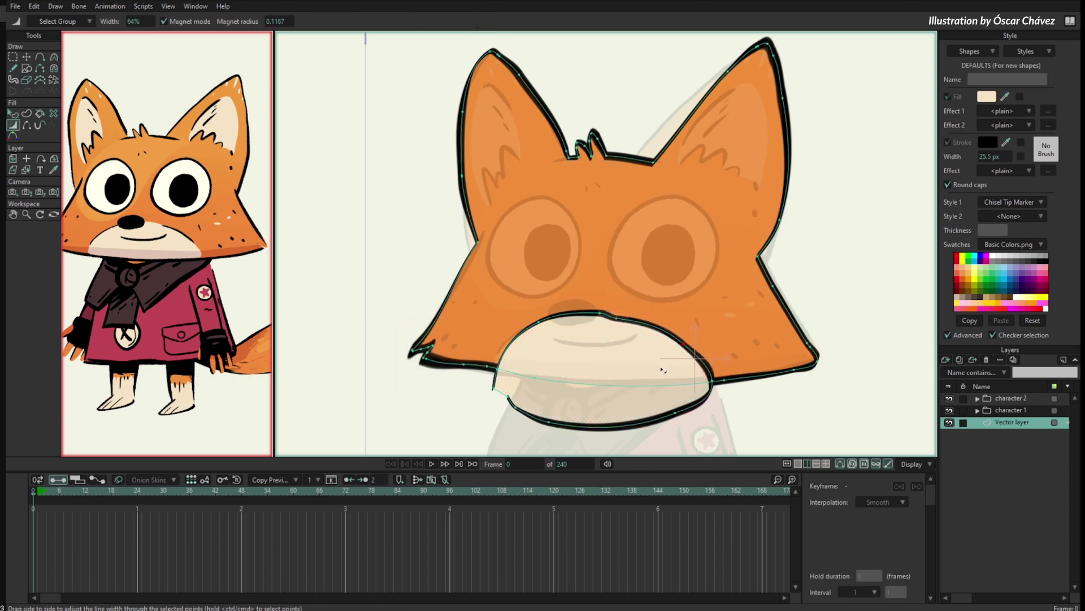
Move the muzzle's top point slightly to the right to smooth the curve, and touch up the line width beside it.
{"action": "left_click", "coordinate": [616, 317]}
{"action": "key", "text": "t"}
{"action": "mouse_move", "coordinate": [600, 313]}
{"action": "left_mouse_down"}
{"action": "mouse_move", "coordinate": [585, 315]}
{"action": "mouse_move", "coordinate": [614, 315]}
{"action": "left_mouse_up"}
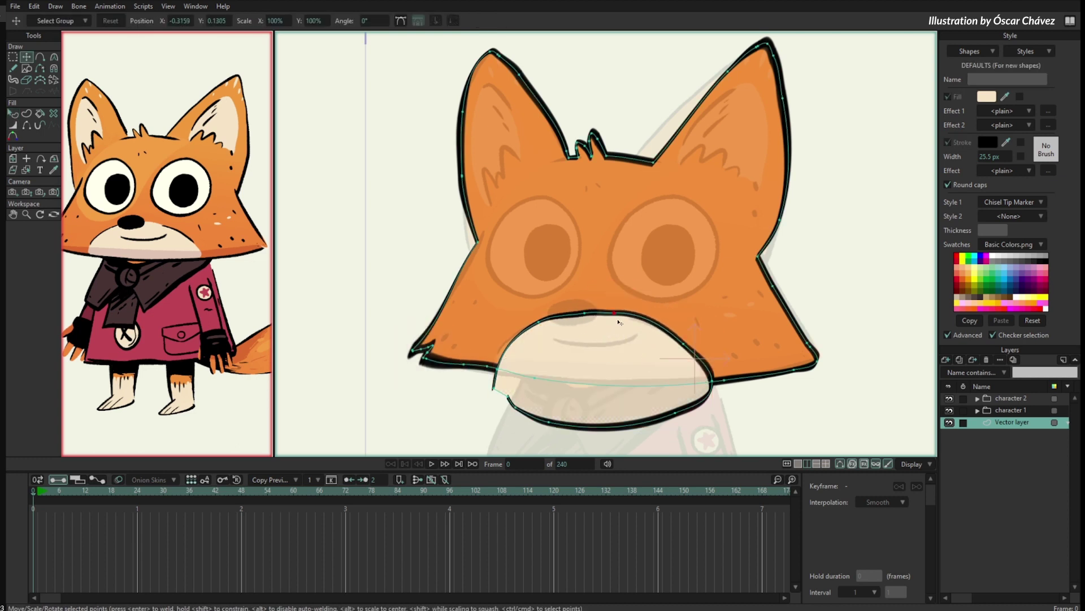
{"action": "key", "text": "w"}
{"action": "left_click", "coordinate": [661, 343]}
Set the muzzle shape to Clip so it stays inside the head, and hide the character 1 layer.
{"action": "key", "text": "q"}
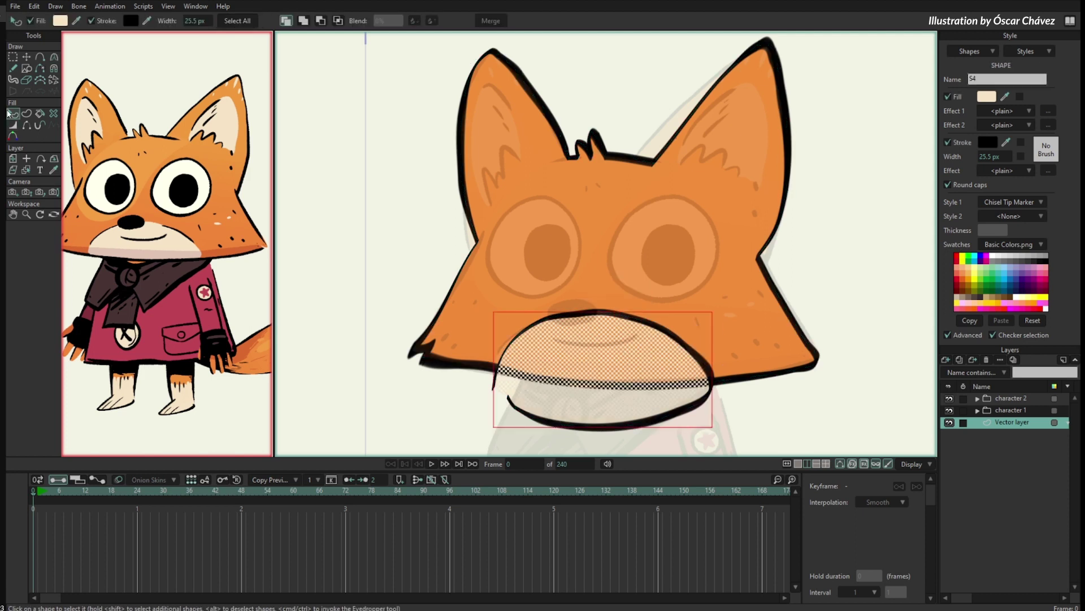
{"action": "left_click", "coordinate": [339, 22]}
{"action": "left_click", "coordinate": [762, 397]}
{"action": "left_click", "coordinate": [950, 411]}
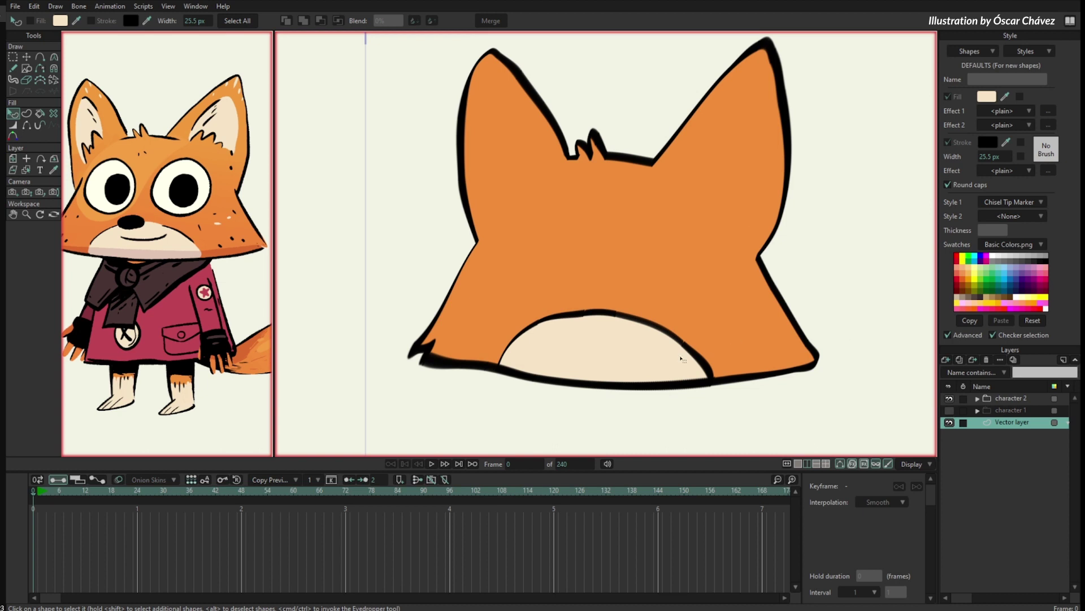
Try shifting the clipped muzzle shape within the head using Transform Points.
{"action": "key", "text": "t"}
{"action": "mouse_move", "coordinate": [673, 355]}
{"action": "left_mouse_down"}
{"action": "mouse_move", "coordinate": [673, 298]}
{"action": "mouse_move", "coordinate": [672, 429]}
{"action": "mouse_move", "coordinate": [673, 303]}
{"action": "mouse_move", "coordinate": [673, 390]}
{"action": "mouse_move", "coordinate": [674, 361]}
{"action": "left_mouse_up"}
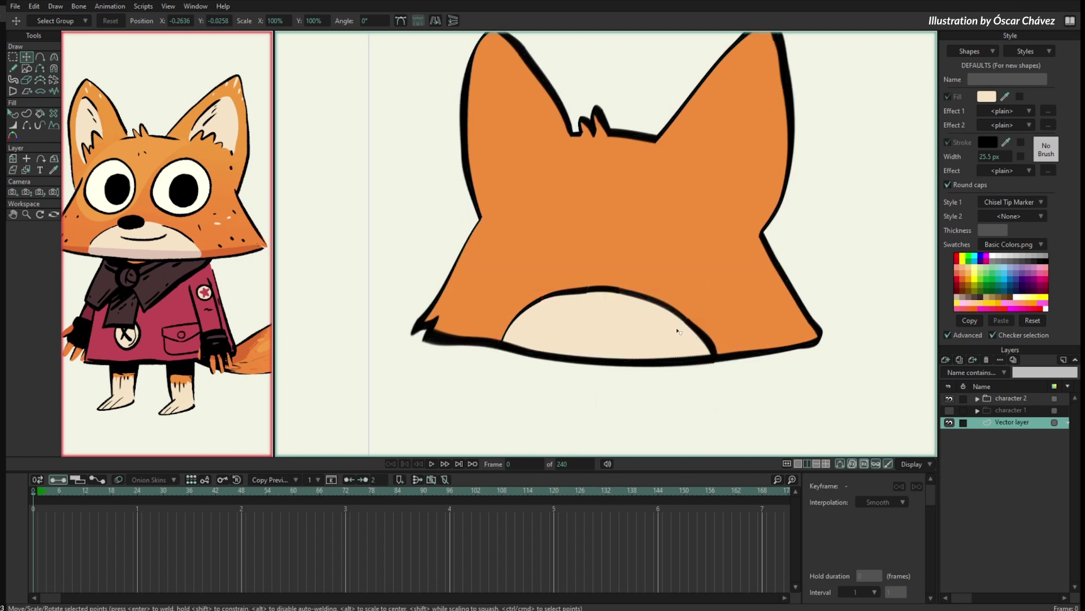
{"action": "key", "text": "q"}
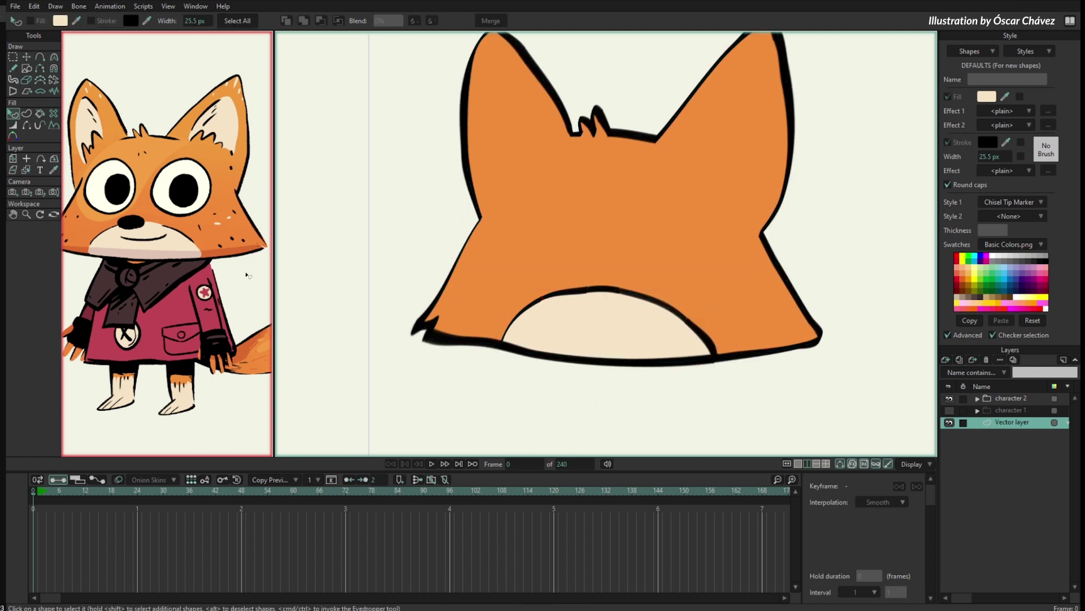
Merge the clipped muzzle with the head, and shift the resulting muzzle points slightly to the right.
{"action": "left_click", "coordinate": [631, 325]}
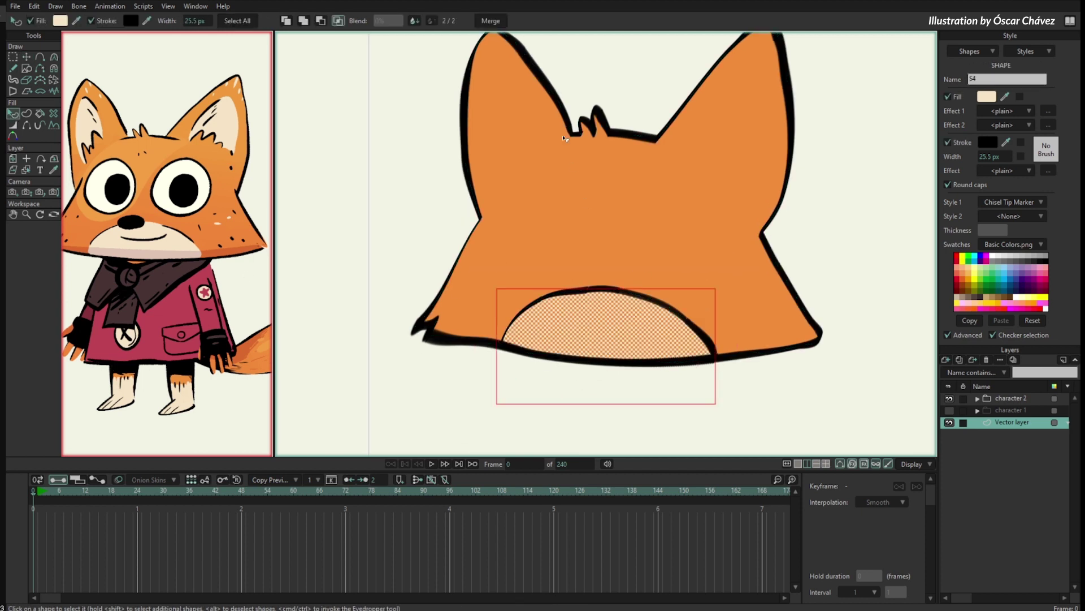
{"action": "left_click", "coordinate": [500, 25]}
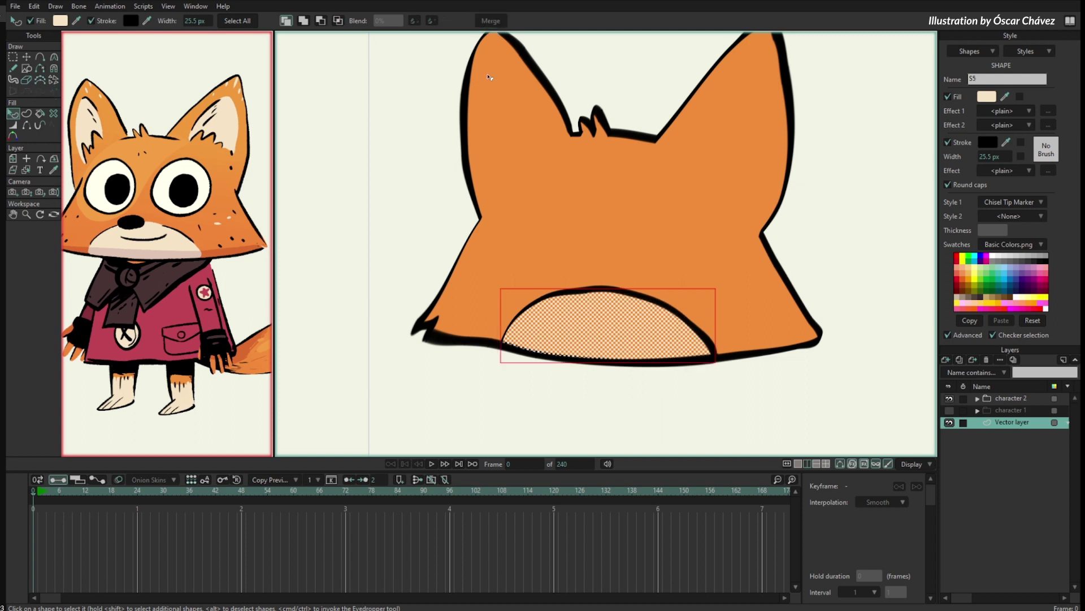
{"action": "key", "text": "g"}
{"action": "left_click", "coordinate": [652, 325]}
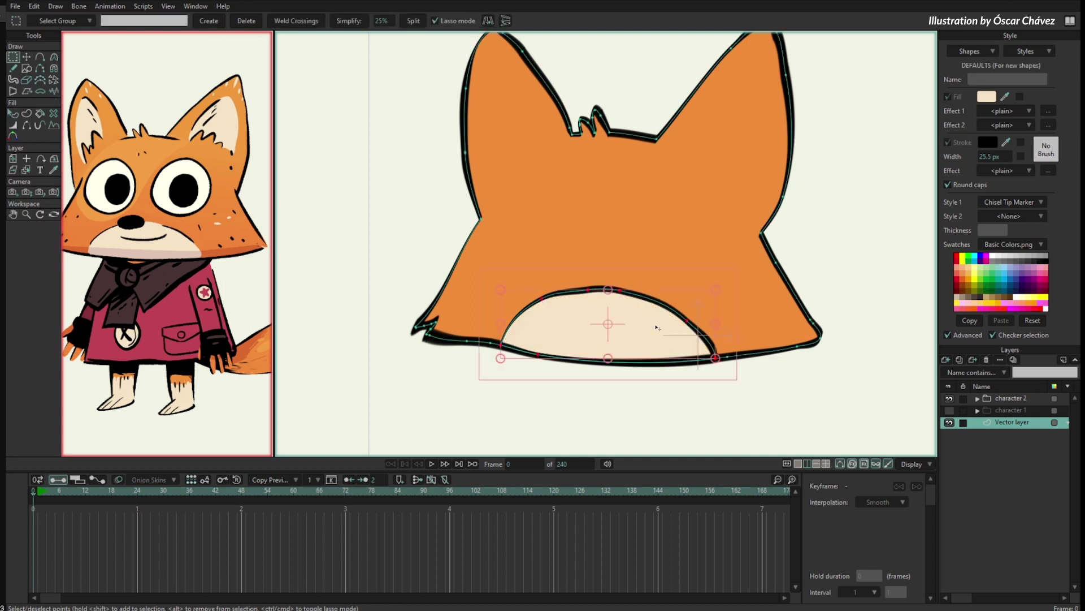
{"action": "key", "text": "t"}
{"action": "mouse_move", "coordinate": [661, 333]}
{"action": "left_mouse_down"}
{"action": "mouse_move", "coordinate": [684, 215]}
{"action": "mouse_move", "coordinate": [668, 333]}
{"action": "left_mouse_up"}
{"action": "key", "text": "g"}
{"action": "mouse_move", "coordinate": [507, 357]}
{"action": "left_mouse_down"}
{"action": "mouse_move", "coordinate": [535, 400]}
{"action": "mouse_move", "coordinate": [621, 411]}
{"action": "mouse_move", "coordinate": [691, 388]}
{"action": "mouse_move", "coordinate": [713, 370]}
{"action": "left_mouse_up"}
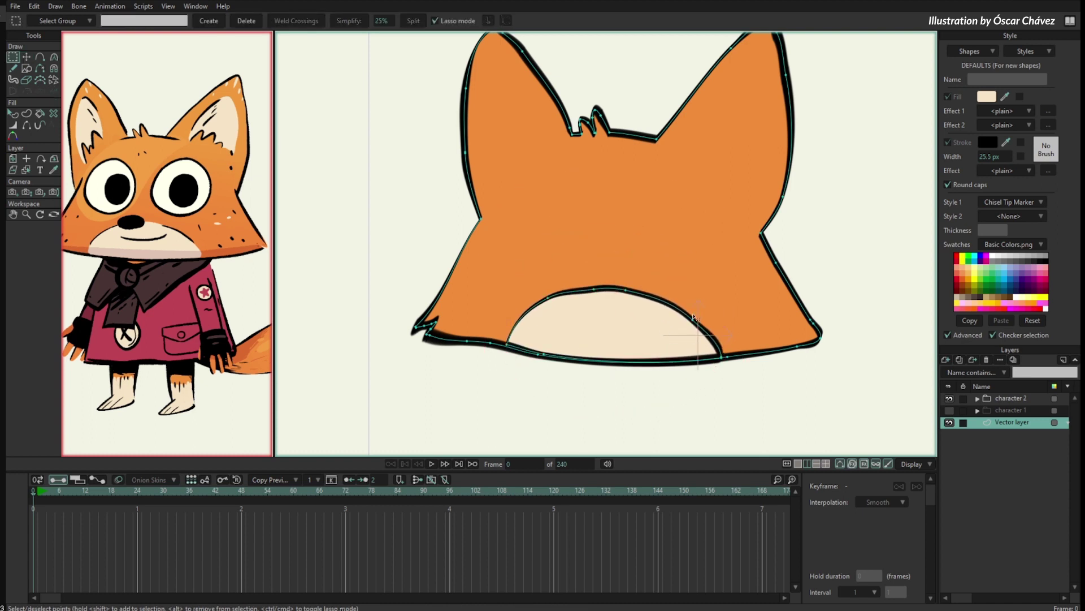
Inspect the whole head drawing, selecting the head and muzzle shapes to check them as separate shapes.
{"action": "scroll", "coordinate": [675, 276], "scroll_direction": "down", "scroll_amount": 3}
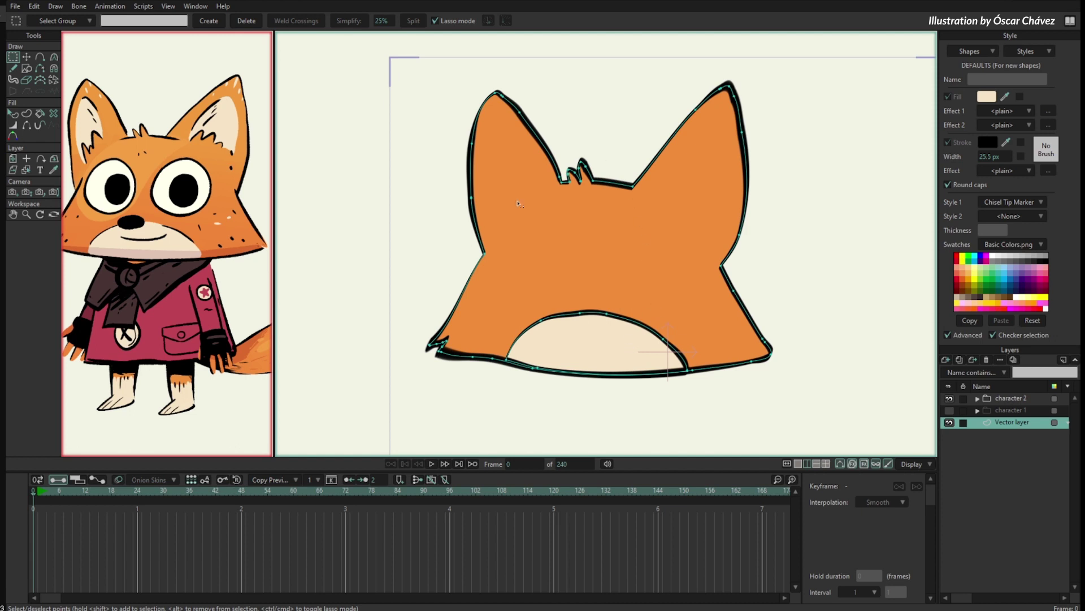
{"action": "key", "text": "q"}
{"action": "left_click", "coordinate": [635, 262]}
{"action": "left_click", "coordinate": [625, 339]}
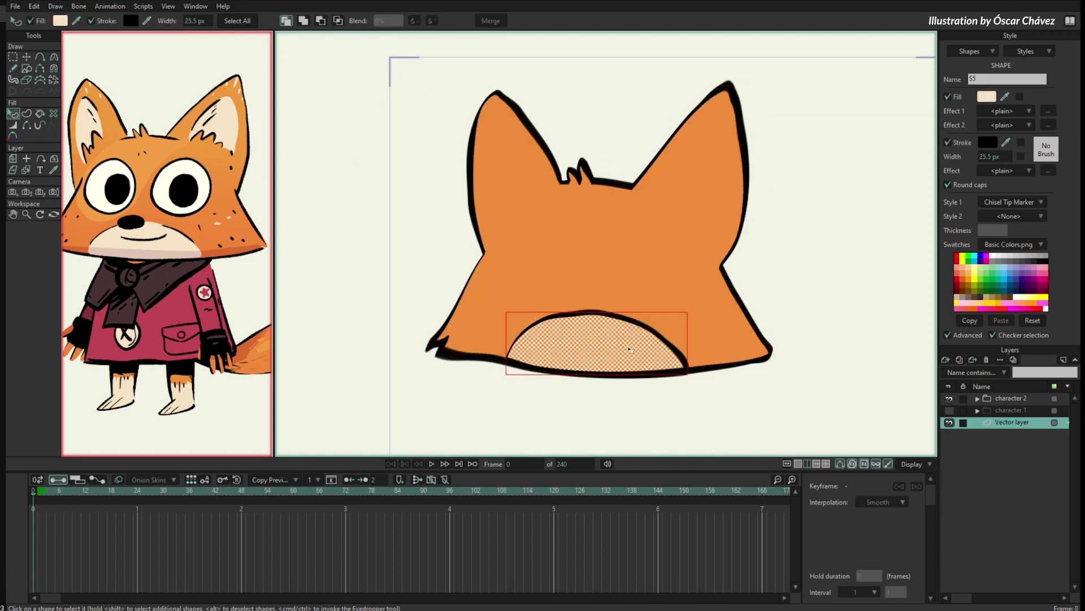
{"action": "left_click", "coordinate": [657, 400]}
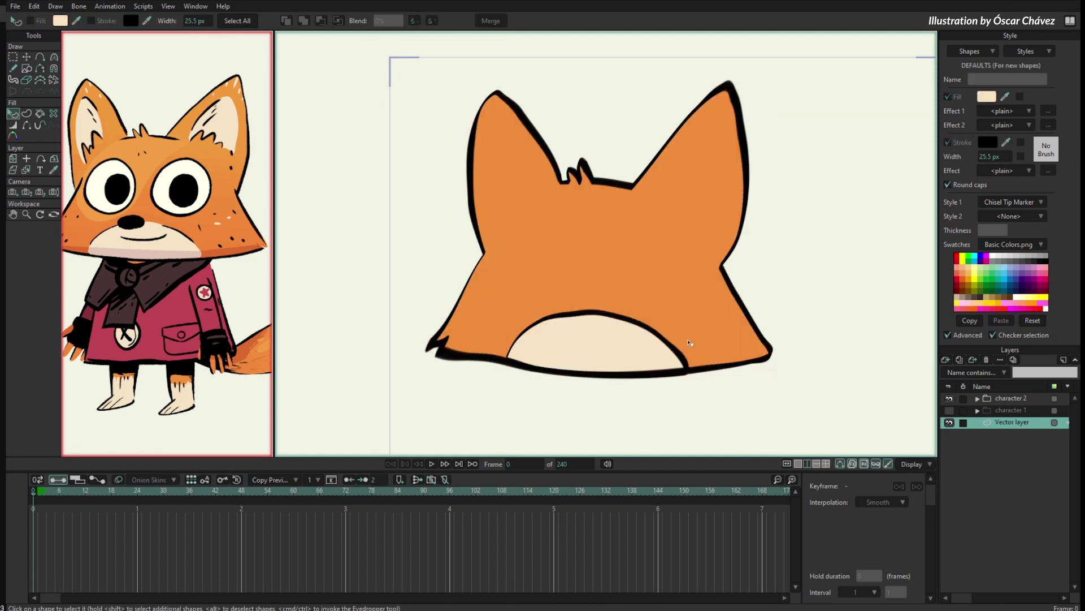
{"action": "left_click_drag", "start_coordinate": [820, 301], "coordinate": [818, 299]}
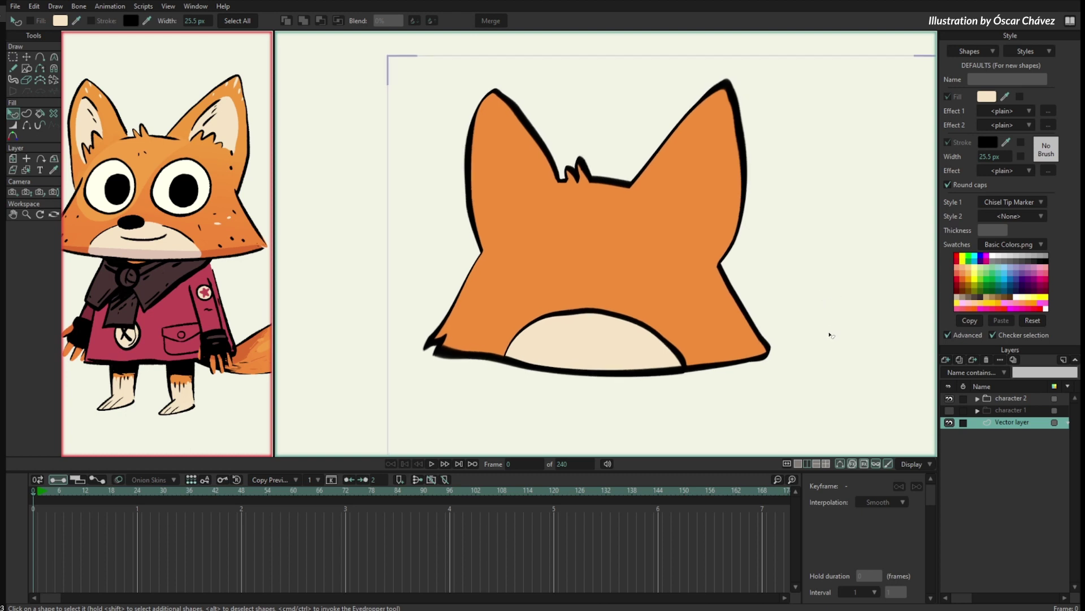